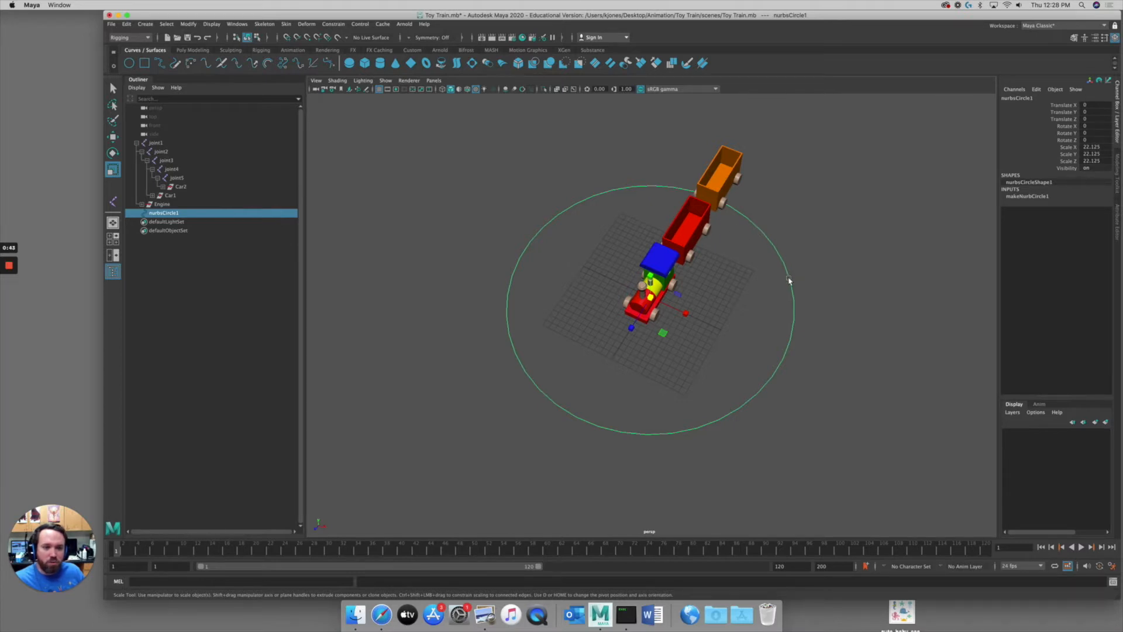
Show the control vertices of the NURBS circle around the train and select its four corner vertices.
right_drag(791, 282, 743, 280)
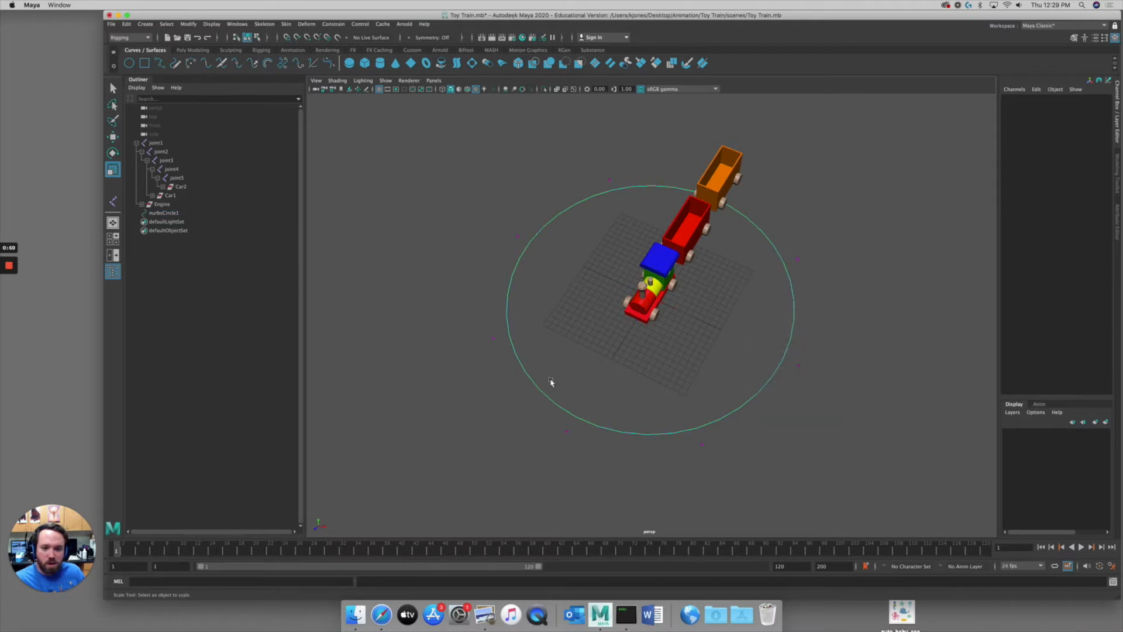
mouse_move(556, 368)
alt+mouse_down()
mouse_move(587, 371)
mouse_move(577, 371)
alt+mouse_up()
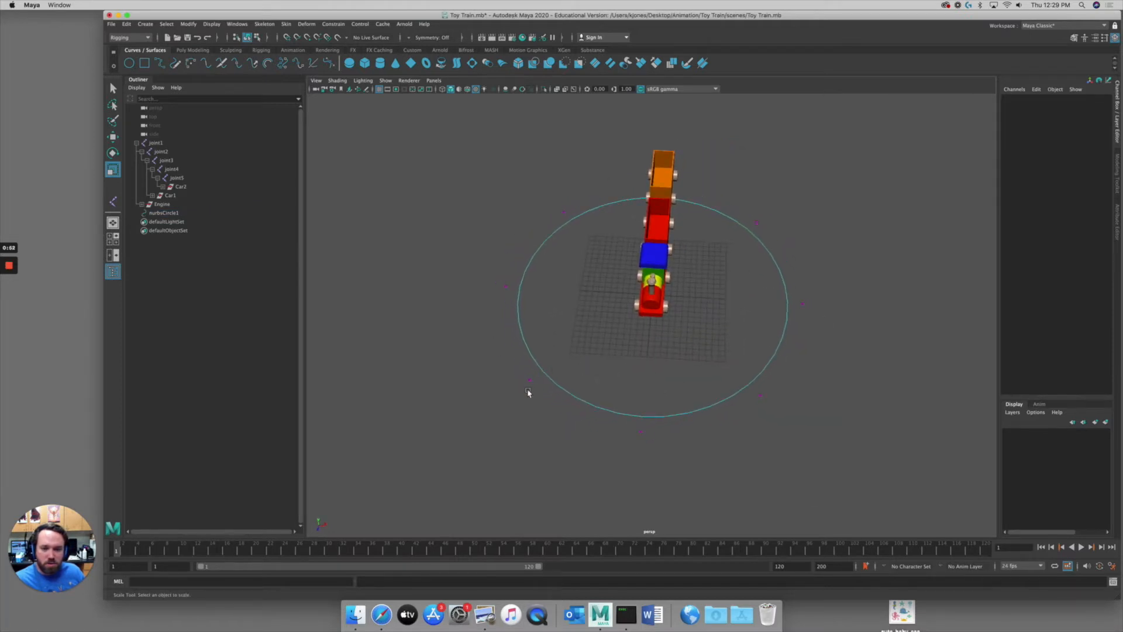
drag(511, 358, 790, 407)
shift+drag(552, 202, 576, 220)
alt+drag(752, 246, 654, 212)
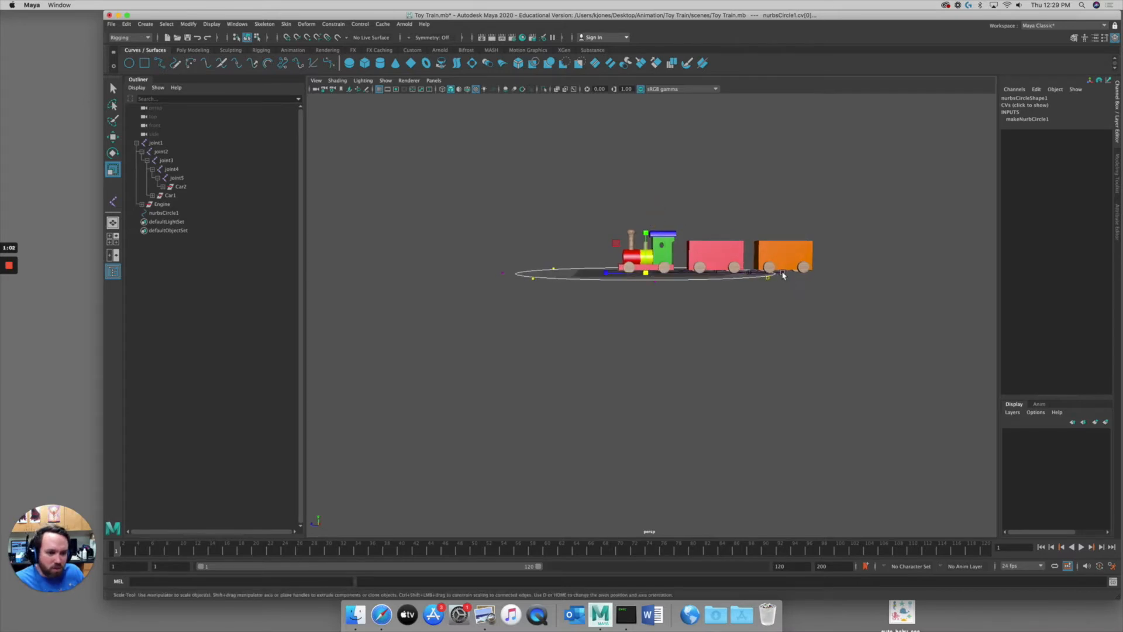
alt+drag(784, 279, 767, 283)
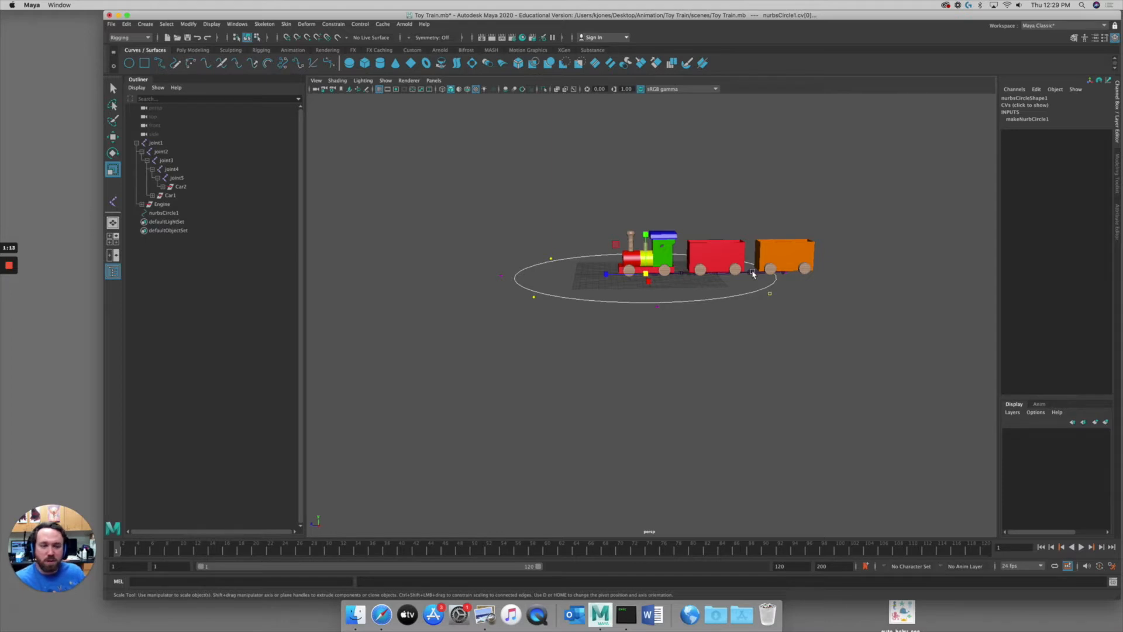
drag(795, 282, 774, 259)
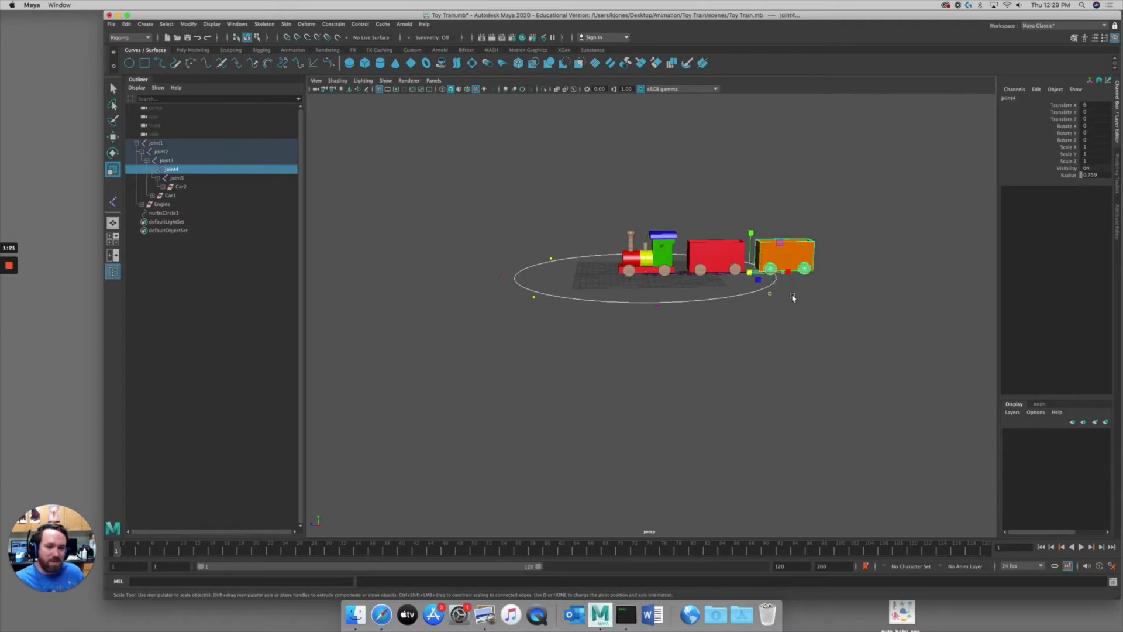
key(z)
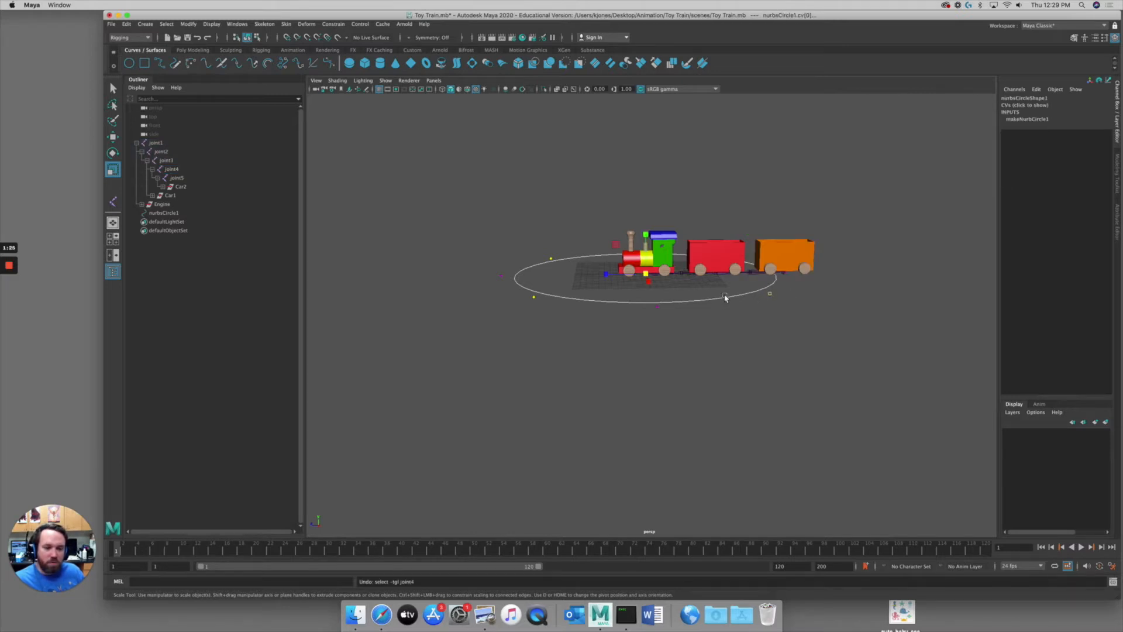
Scale the four selected corner vertices outward along Z to stretch the loop in the train's lengthwise direction.
alt+drag(728, 295, 665, 378)
alt+middle_drag(726, 295, 719, 262)
alt+right_drag(718, 269, 698, 275)
drag(687, 260, 690, 257)
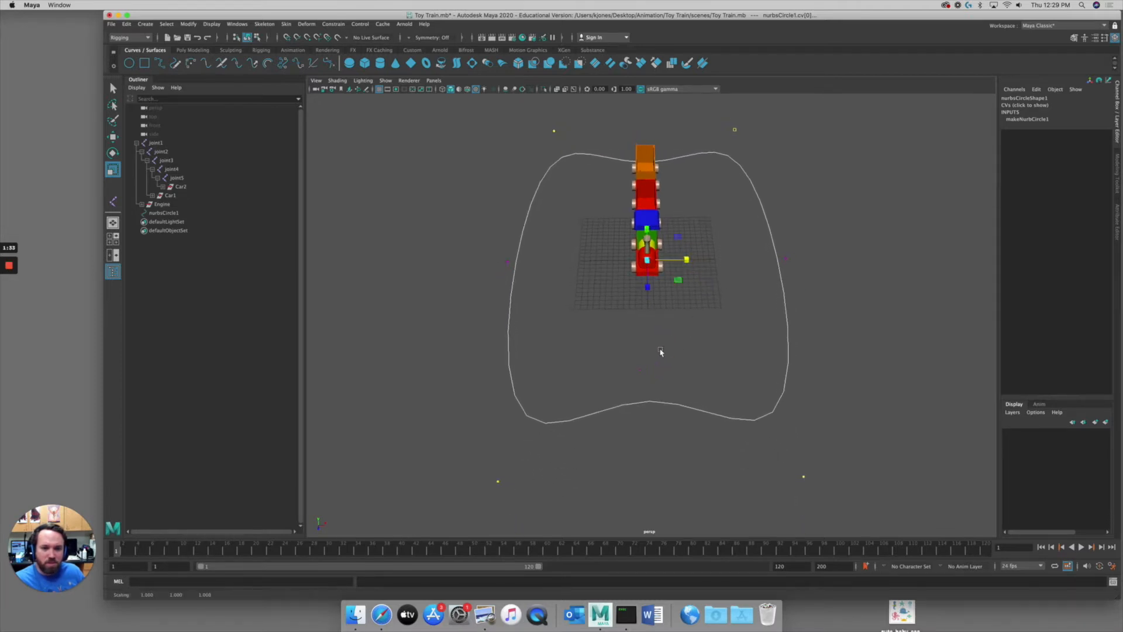
Select the loop's front and rear middle vertices and scale them outward along Z to round out the pinched ends.
drag(637, 358, 665, 378)
alt+drag(722, 278, 656, 277)
shift+click(648, 271)
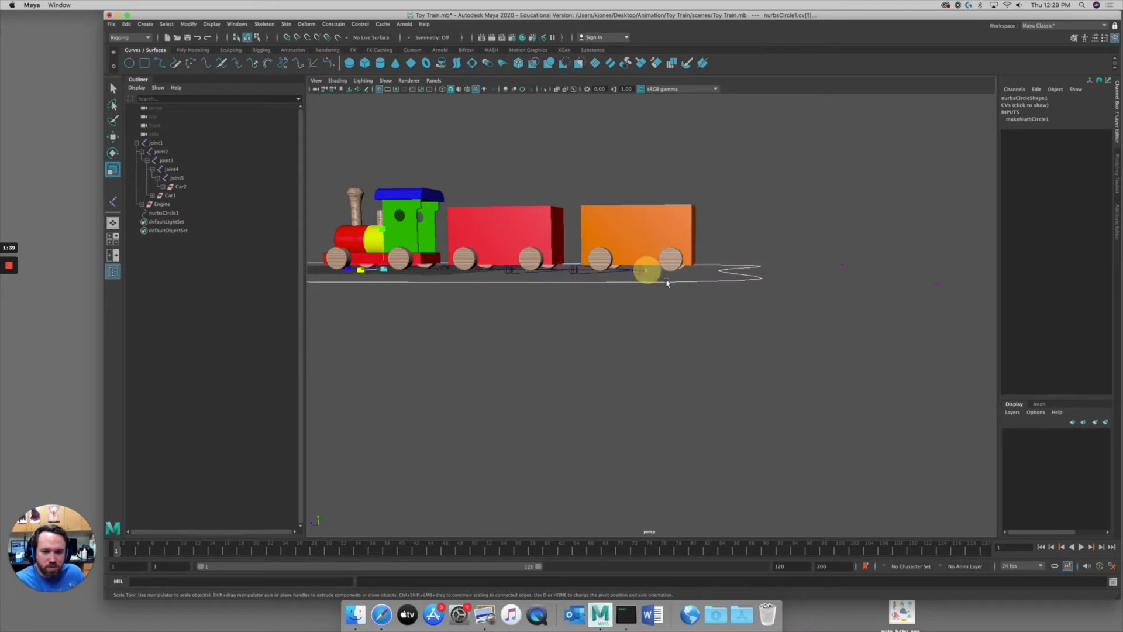
alt+right_drag(702, 289, 536, 301)
alt+drag(537, 301, 588, 322)
alt+middle_drag(588, 322, 804, 263)
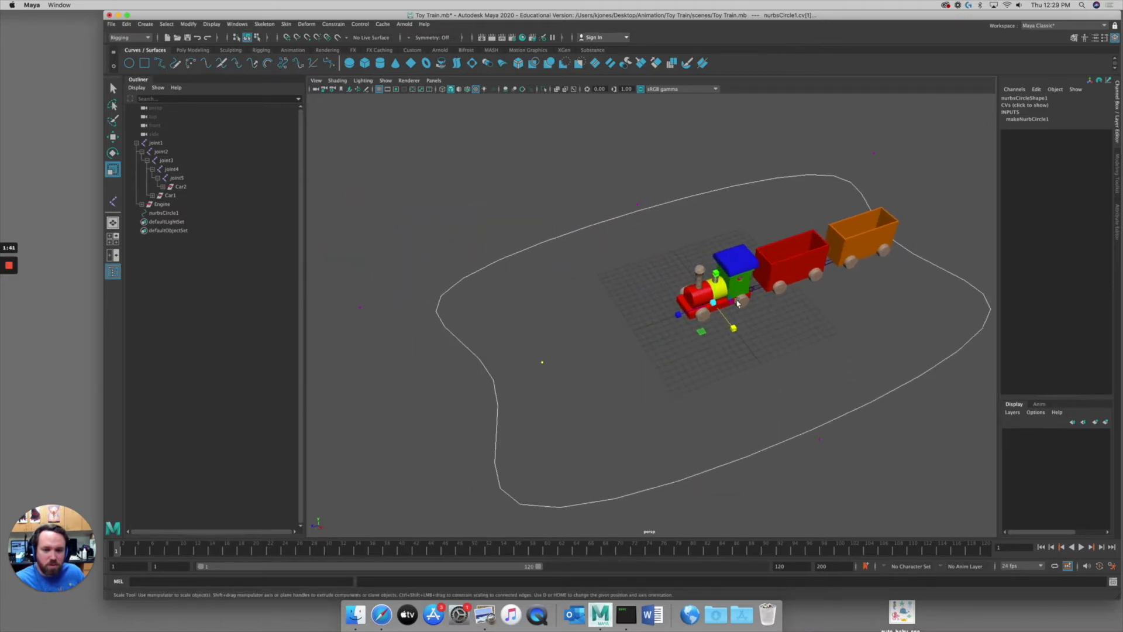
drag(678, 316, 642, 319)
Reselect the loop's four corner vertices and scale them along Z to even out the oval.
alt+drag(735, 332, 717, 306)
drag(469, 453, 512, 412)
shift+drag(764, 460, 815, 535)
shift+drag(849, 165, 804, 120)
shift+drag(664, 128, 626, 95)
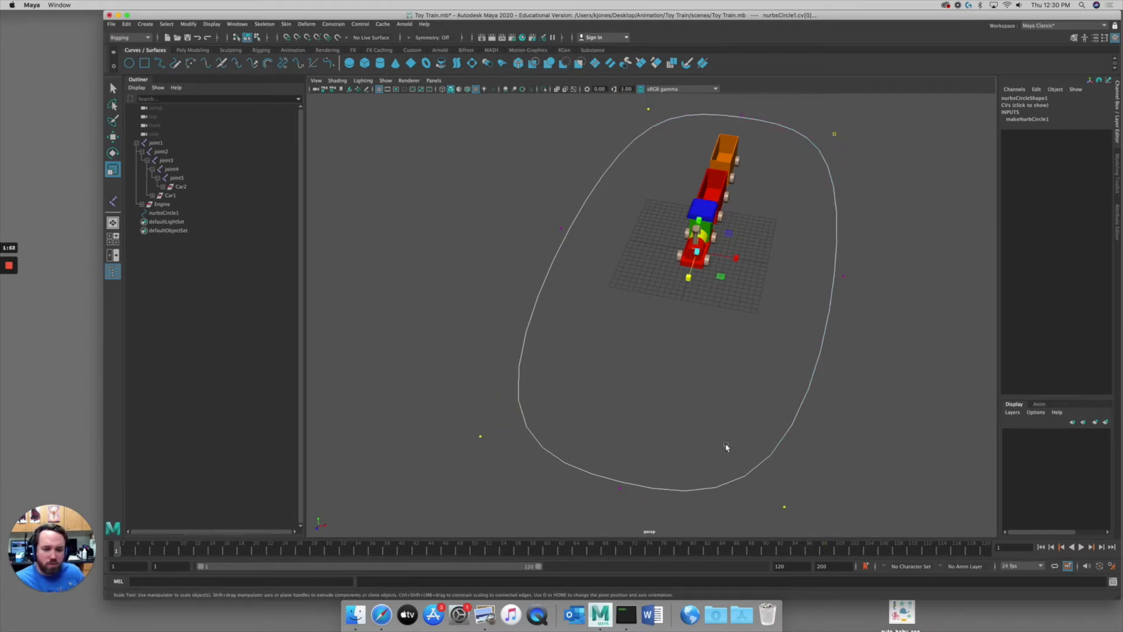
alt+middle_drag(707, 419, 717, 421)
drag(699, 279, 700, 275)
alt+drag(737, 339, 713, 337)
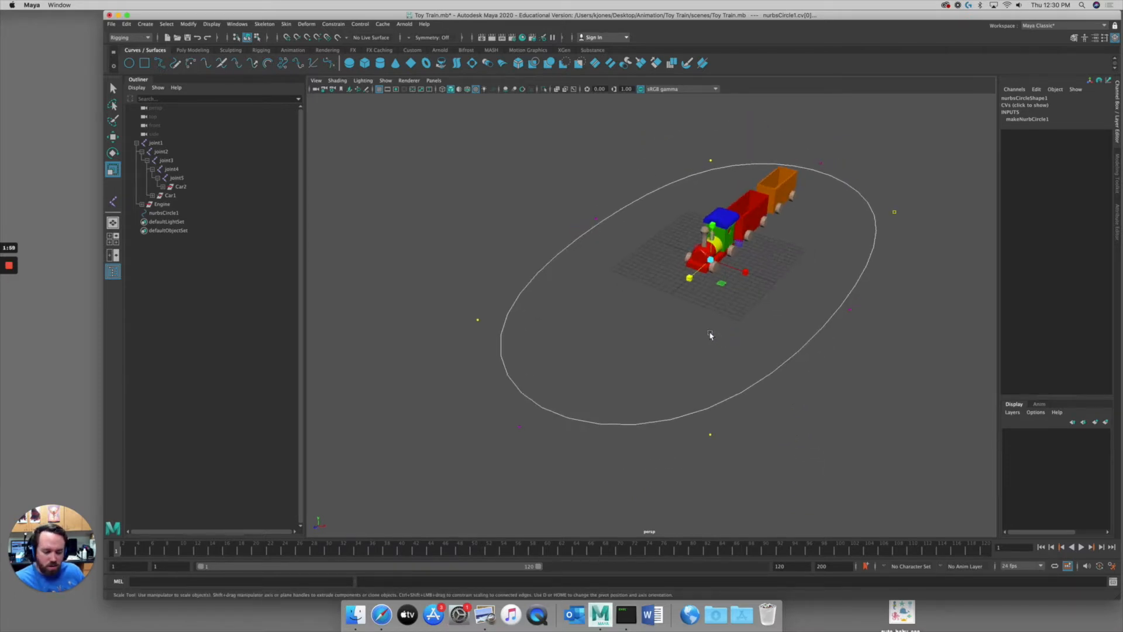
Return the reshaped circle to object mode and rename it as Track.
right_drag(591, 233, 614, 221)
double_click(166, 213)
text(Track)
key(Return)
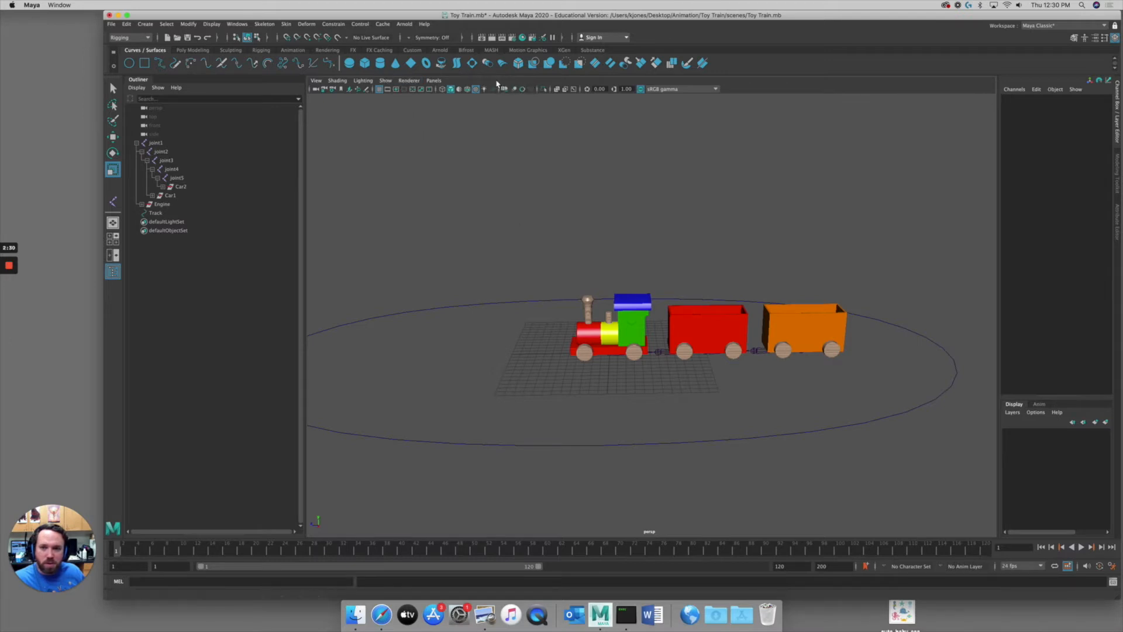
Hide polygons in the viewport so that the train's joint chain can be worked on alone.
click(386, 81)
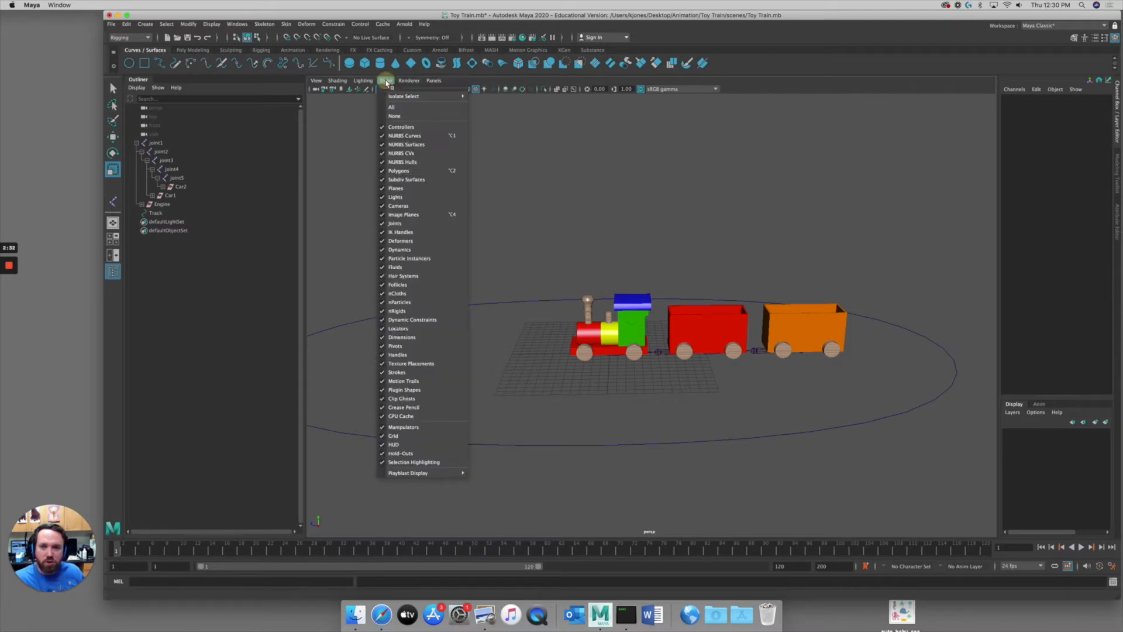
click(450, 171)
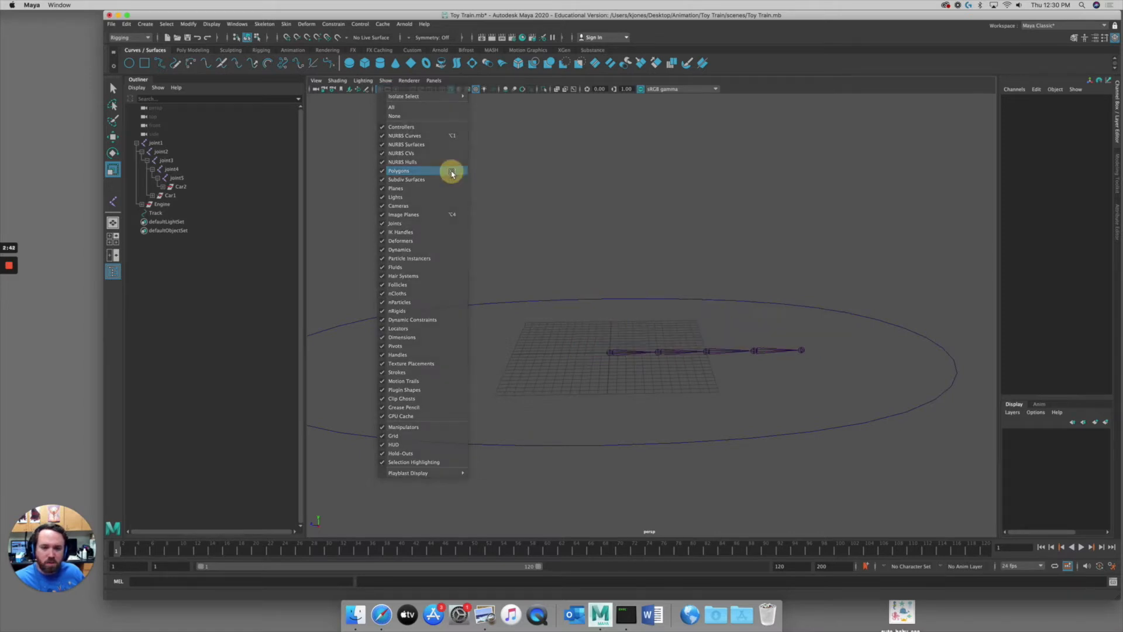
alt+drag(571, 319, 613, 341)
alt+middle_drag(613, 341, 587, 312)
alt+right_drag(559, 314, 784, 304)
alt+right_drag(679, 311, 705, 307)
alt+middle_drag(704, 307, 661, 292)
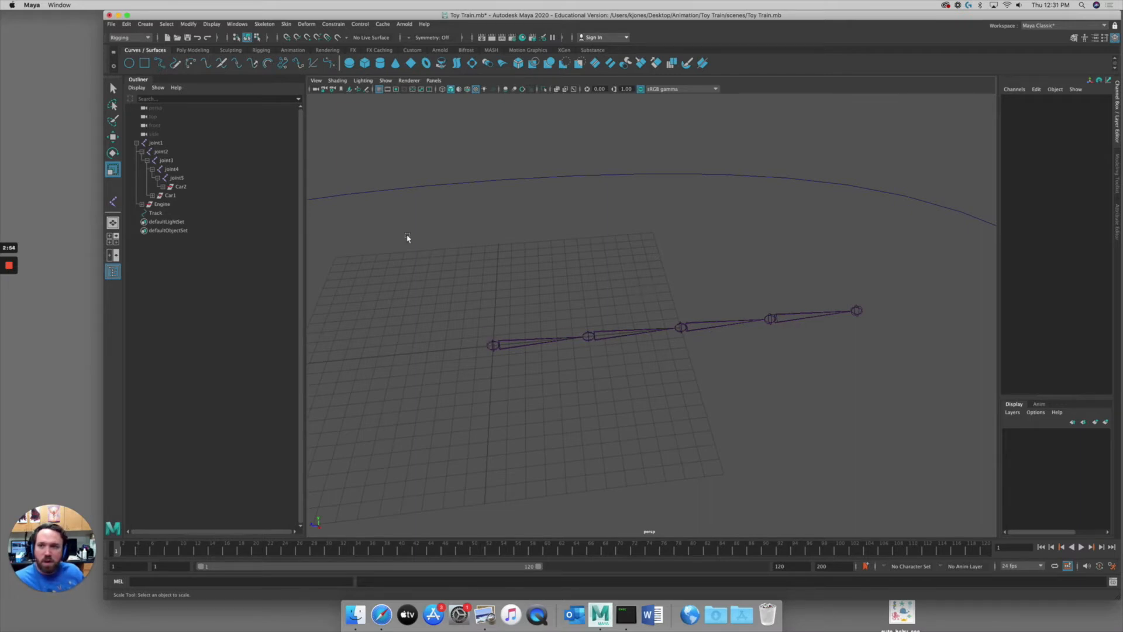
Draw a CV curve with its points snapped to each of the five joints, from the engine's root joint to the last one.
click(147, 25)
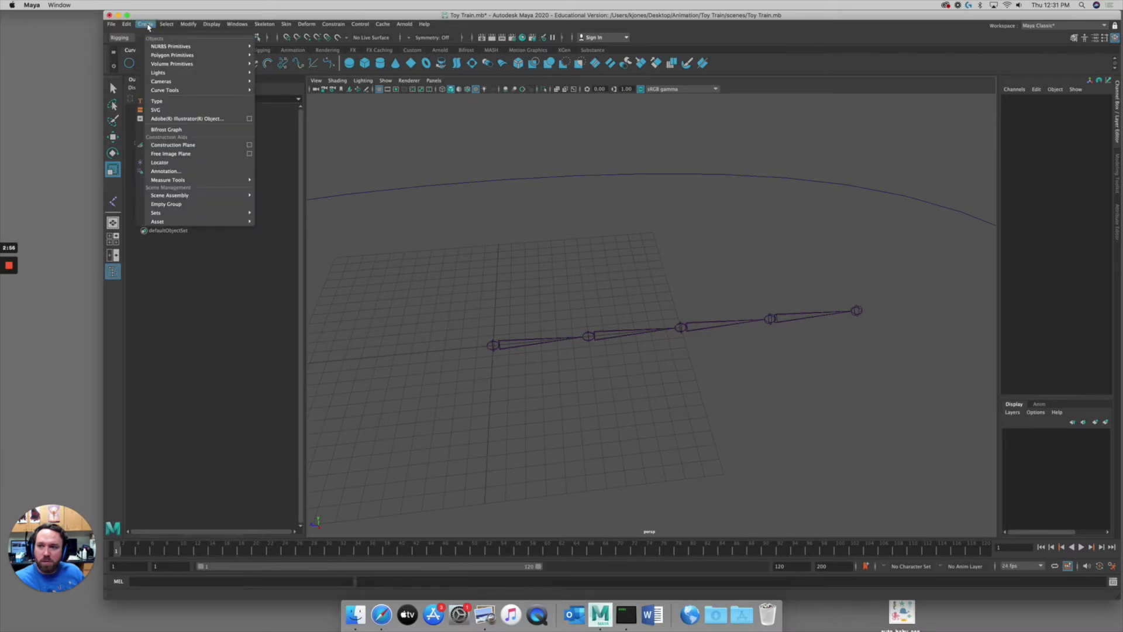
mouse_move(182, 93)
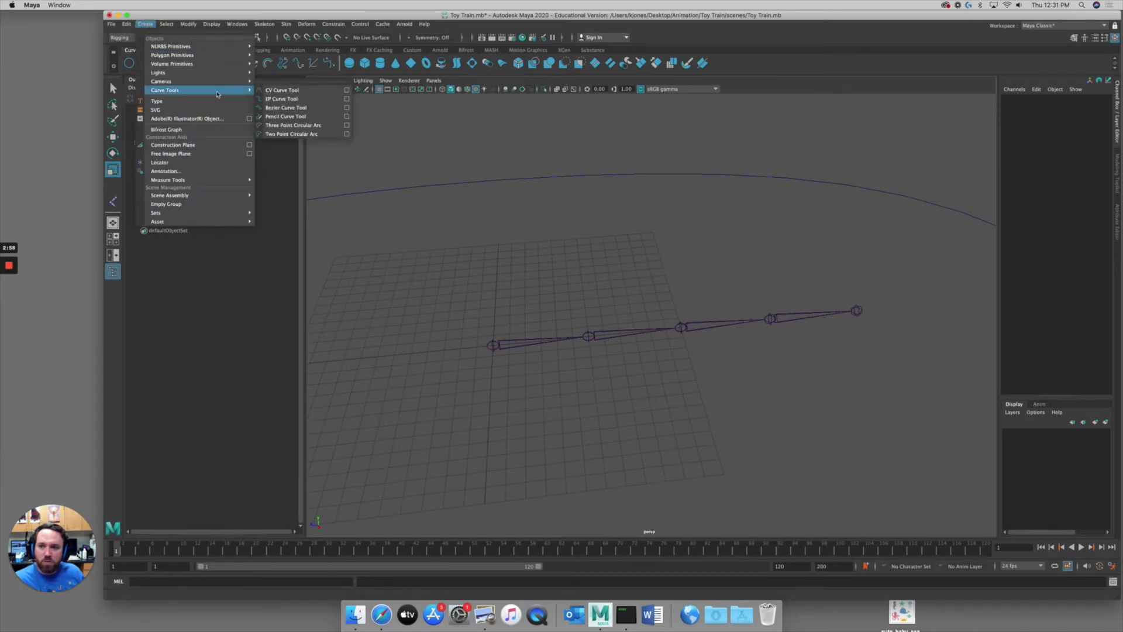
click(285, 93)
alt+middle_drag(592, 286, 593, 271)
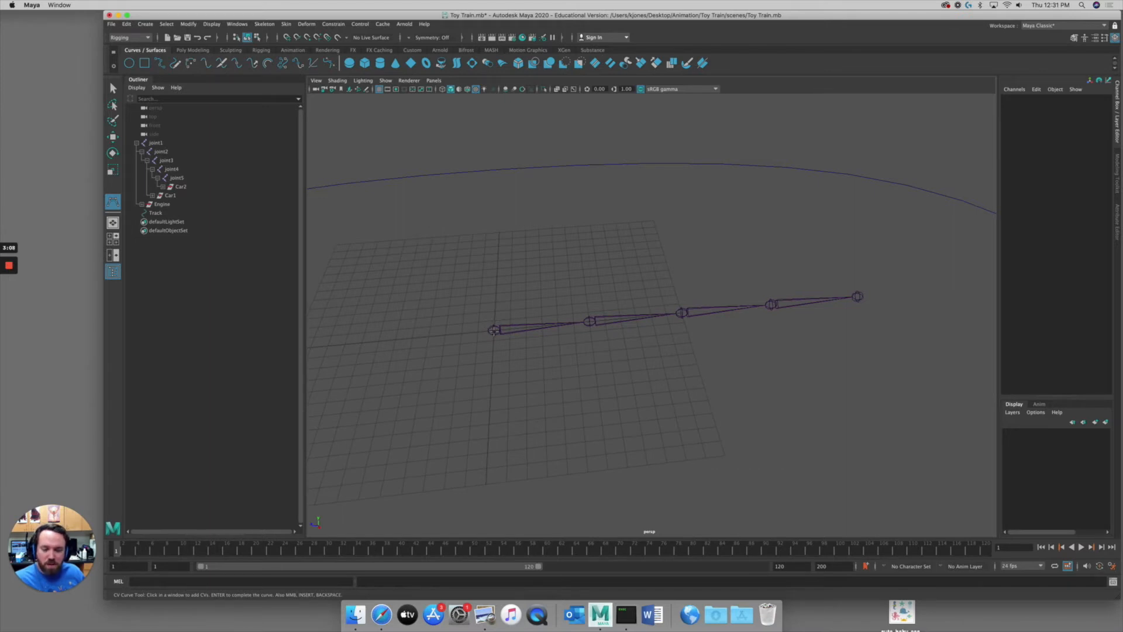
key(v)
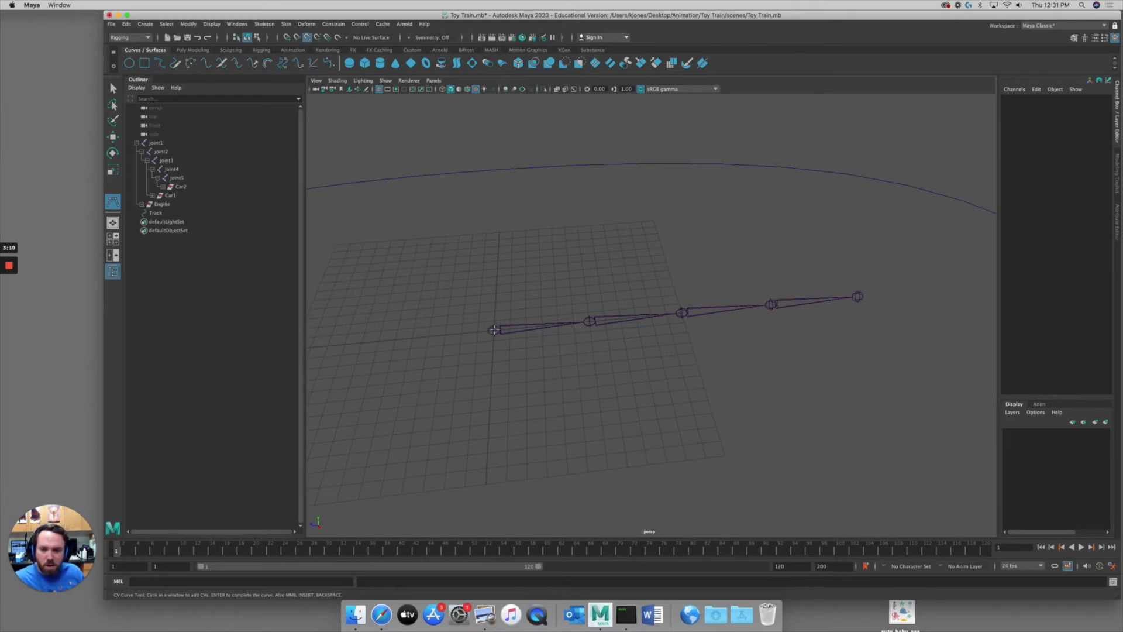
click(494, 330)
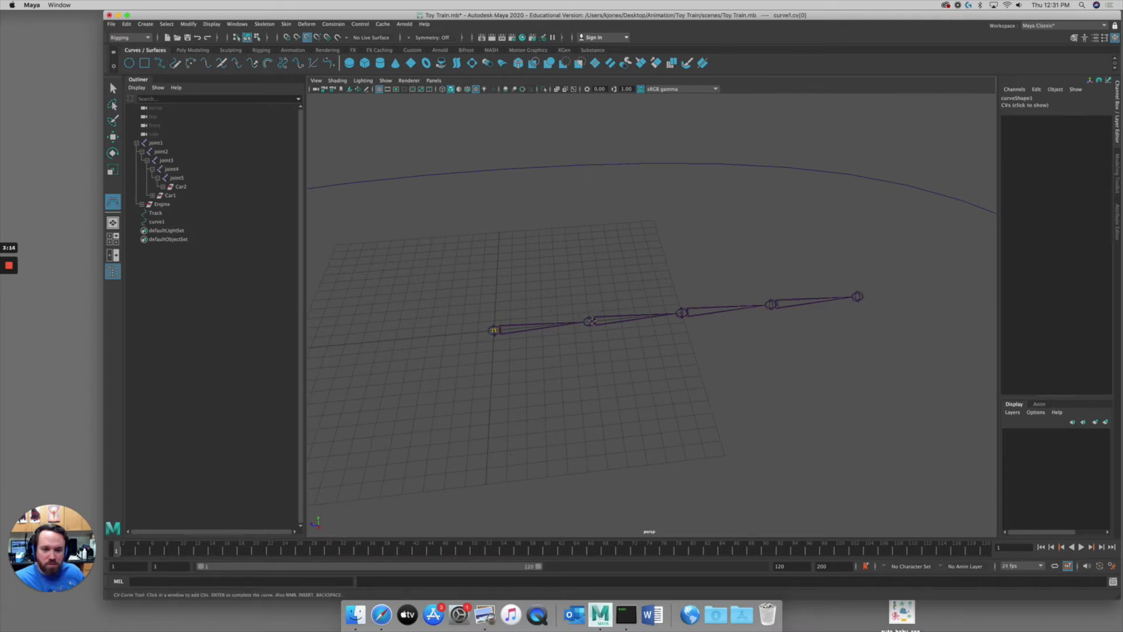
click(589, 321)
click(681, 313)
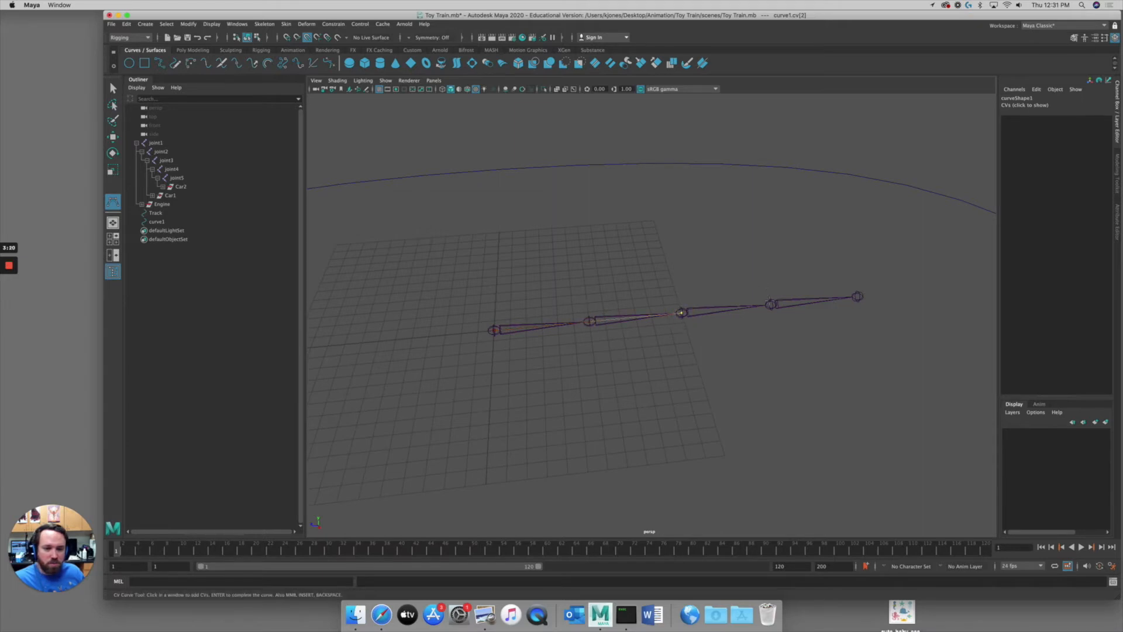
click(771, 304)
click(857, 296)
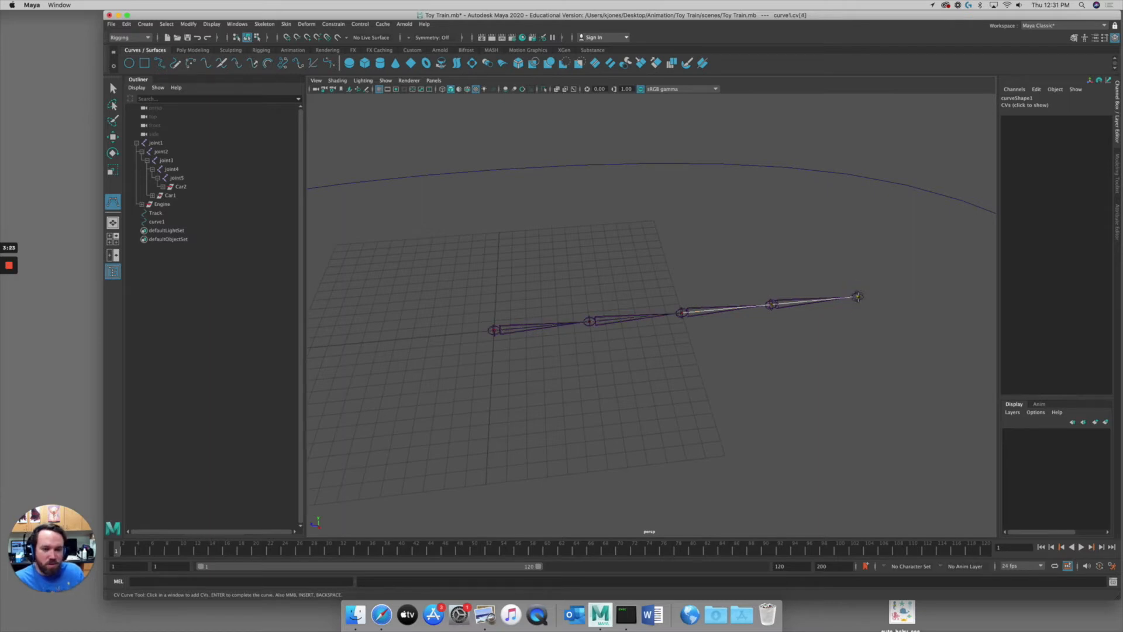
key(r)
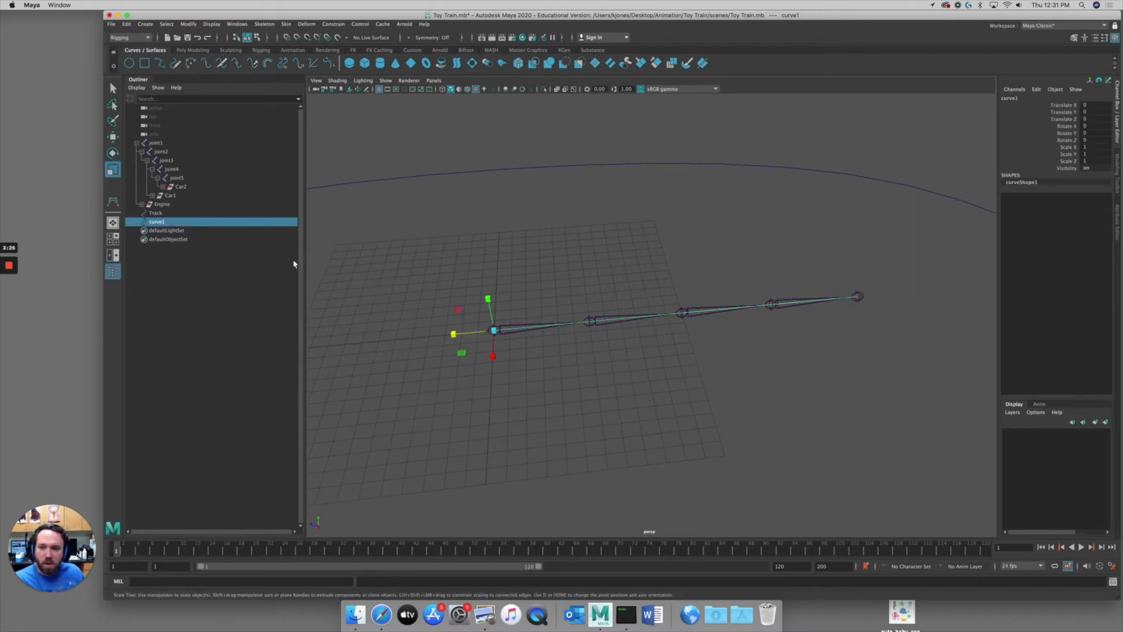
Rename the new curve along the joint chain as spline.
double_click(159, 223)
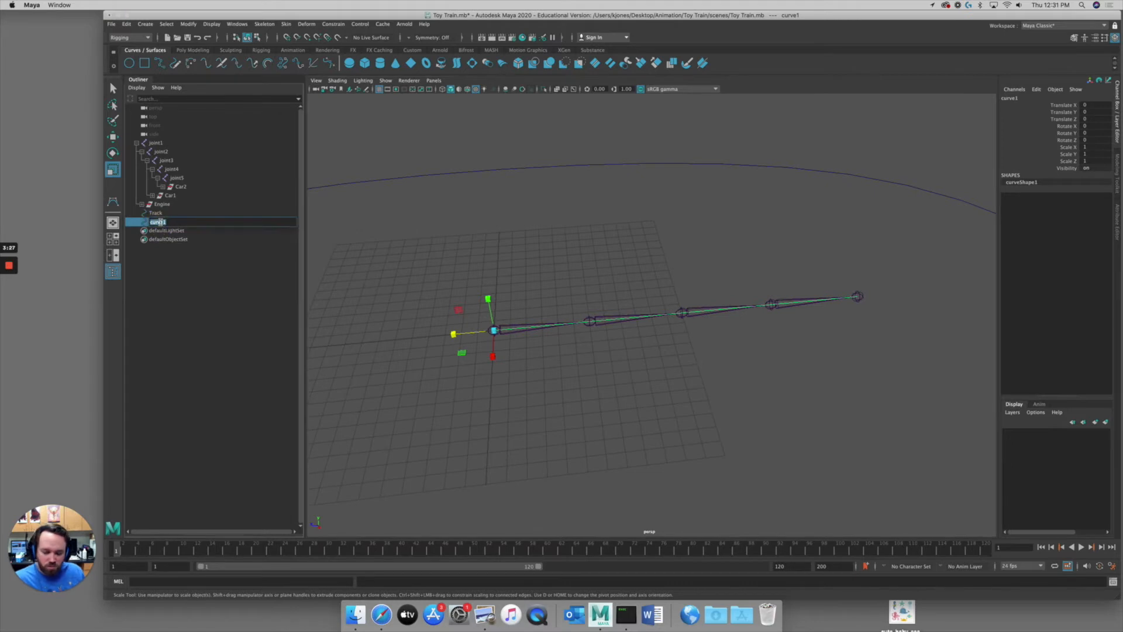
text(spline)
key(Return)
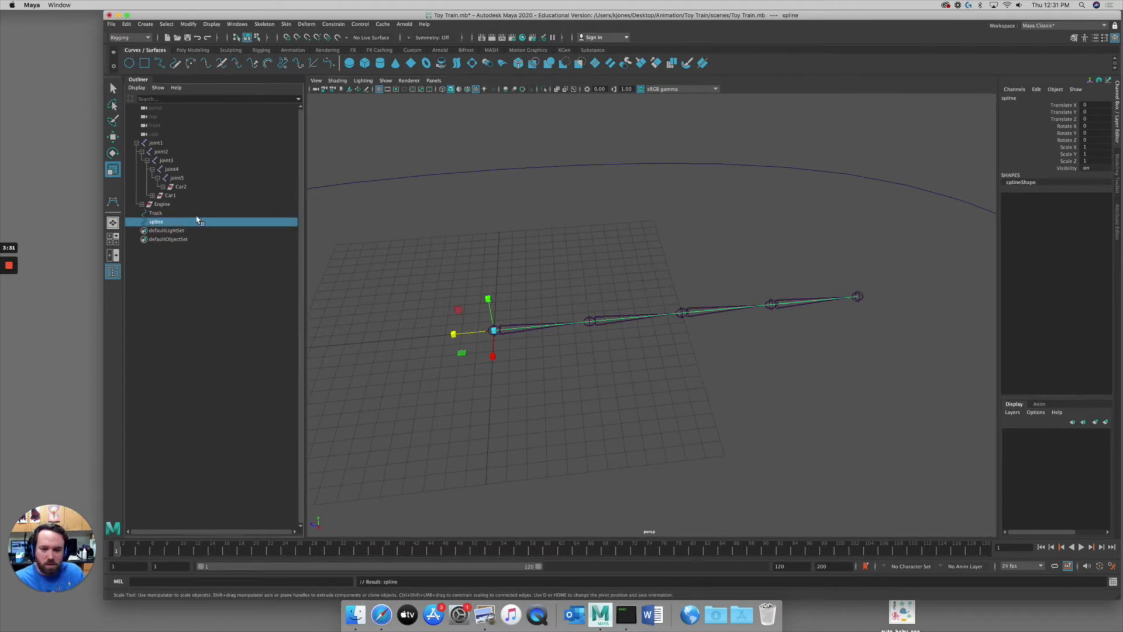
Start the IK Spline Handle tool with its Auto create curve option turned off.
click(265, 26)
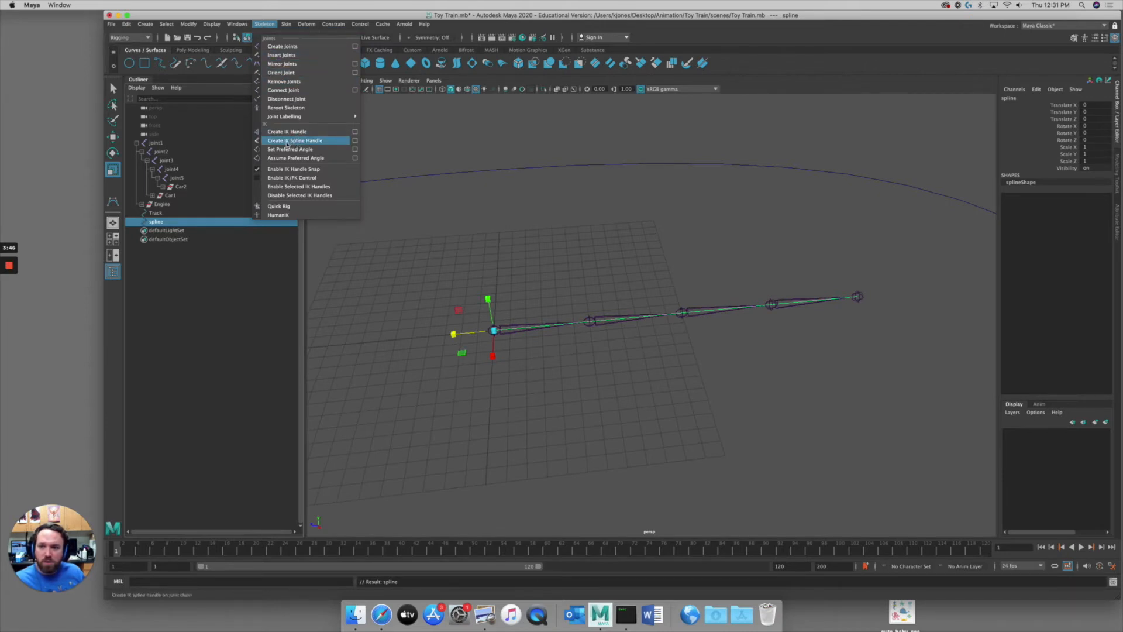
click(357, 142)
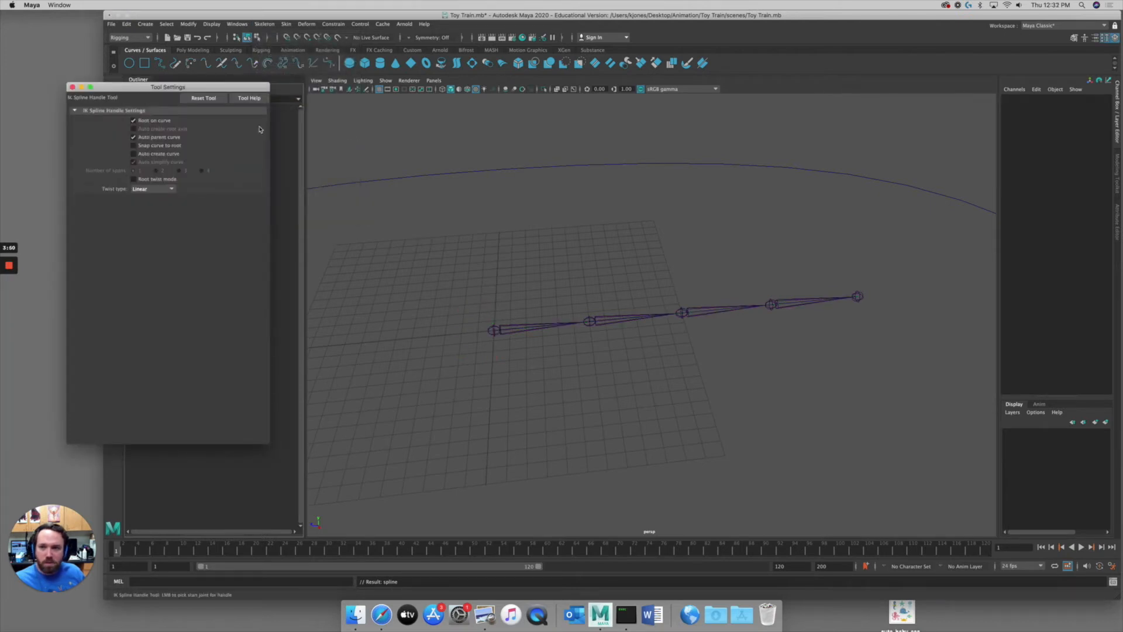
drag(204, 90, 594, 100)
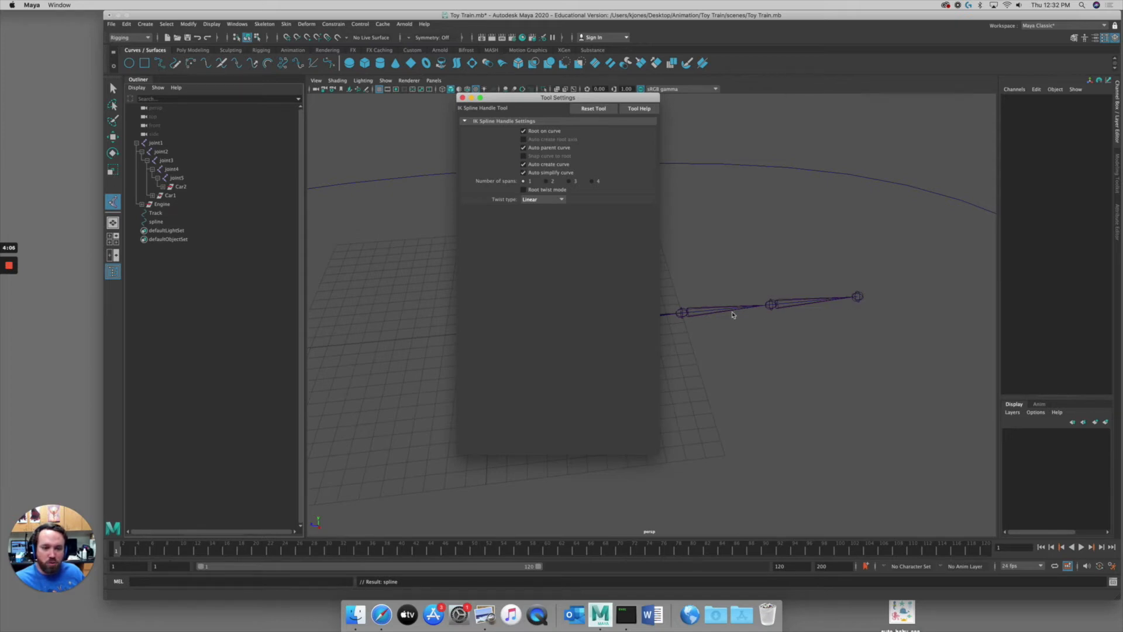
click(523, 164)
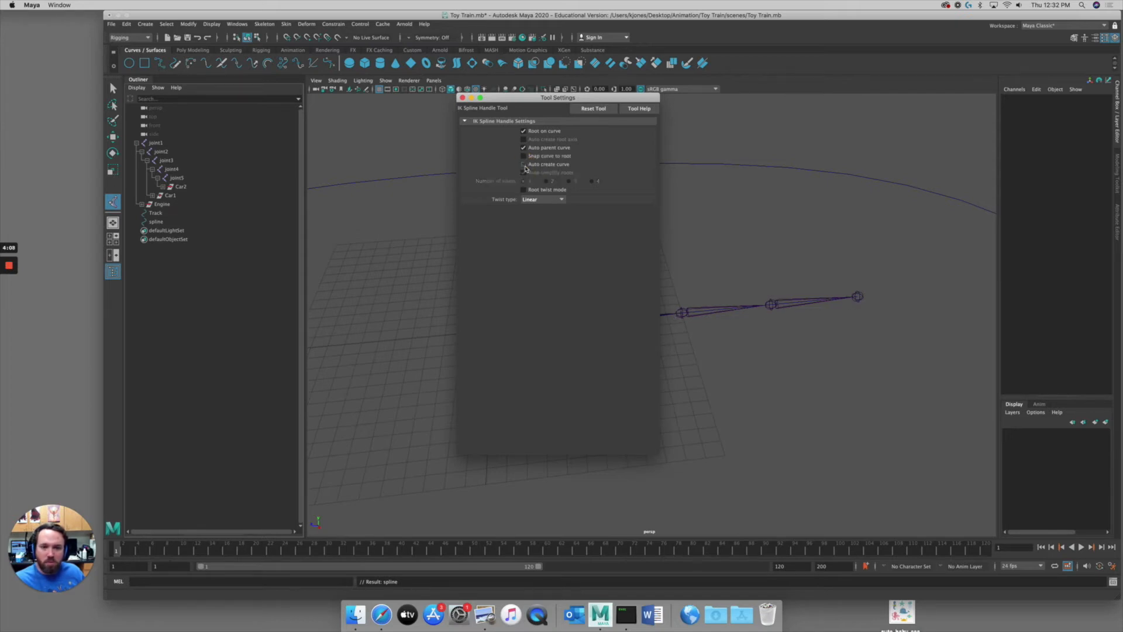
click(462, 98)
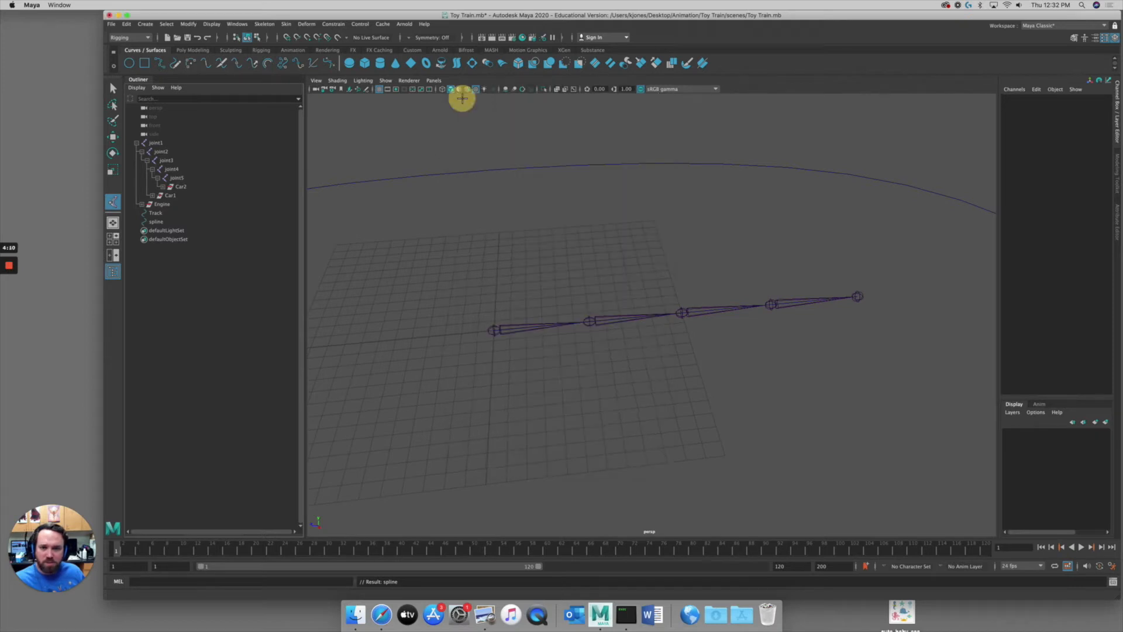
Create the IK spline handle from the root joint to the last joint, using the spline curve as its control curve.
alt+drag(574, 280, 515, 292)
alt+drag(451, 349, 476, 328)
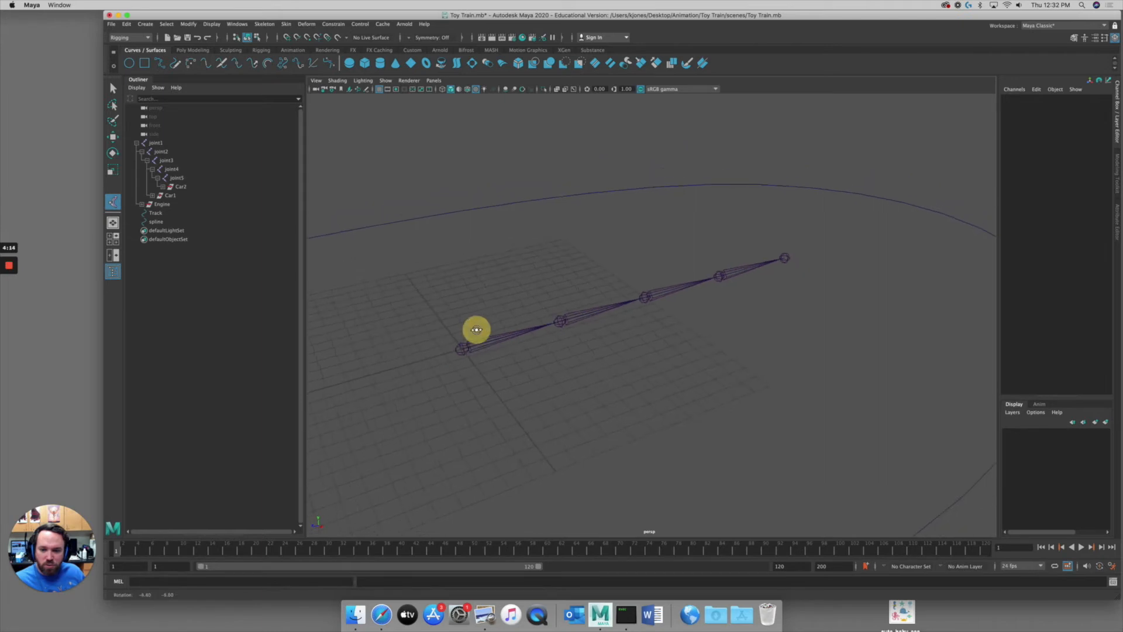
click(462, 346)
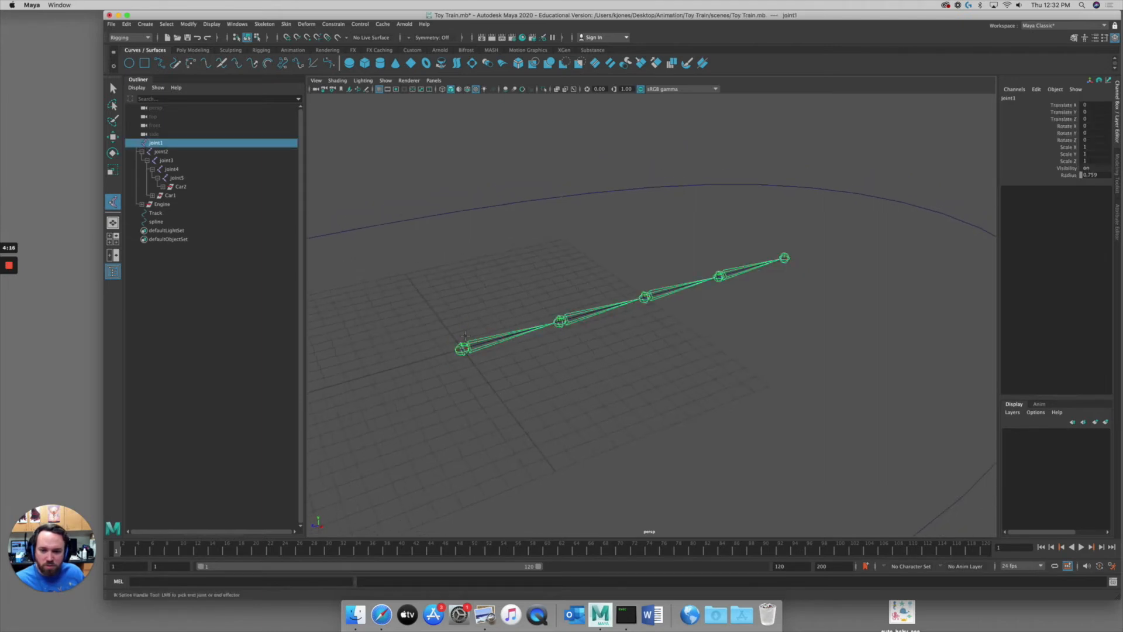
click(785, 257)
alt+right_drag(520, 321, 666, 303)
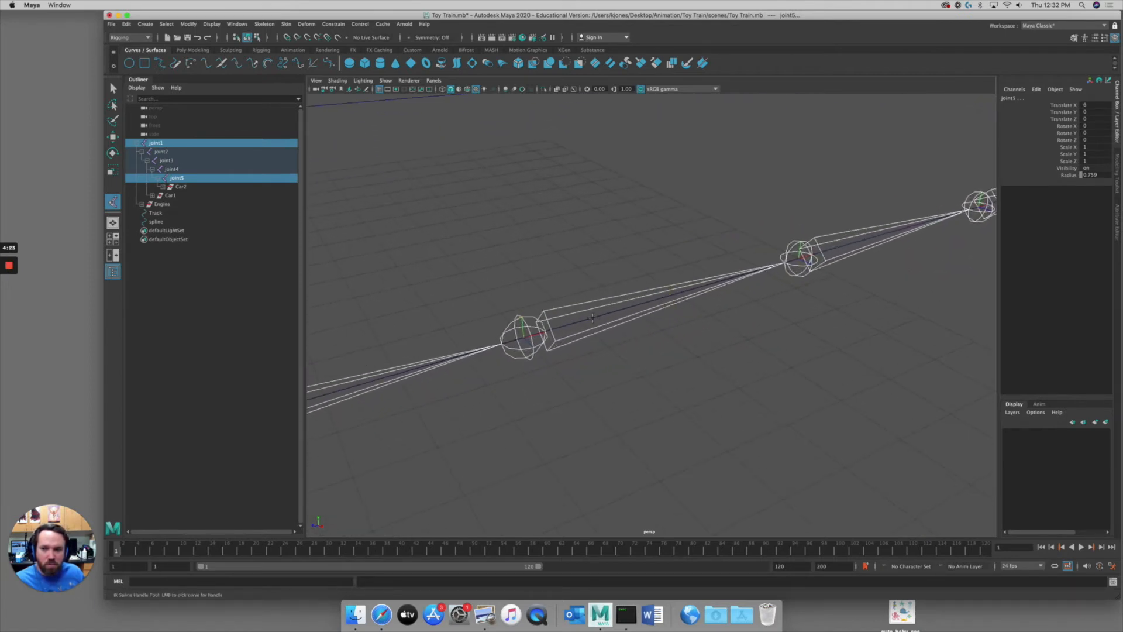
click(592, 318)
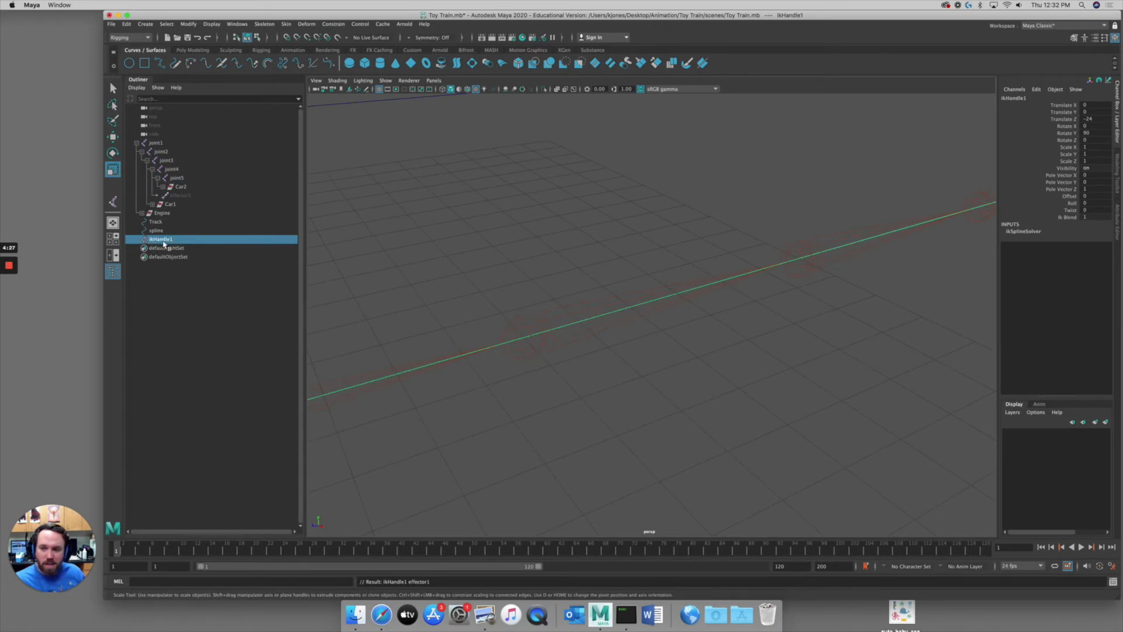
alt+right_drag(687, 280, 495, 256)
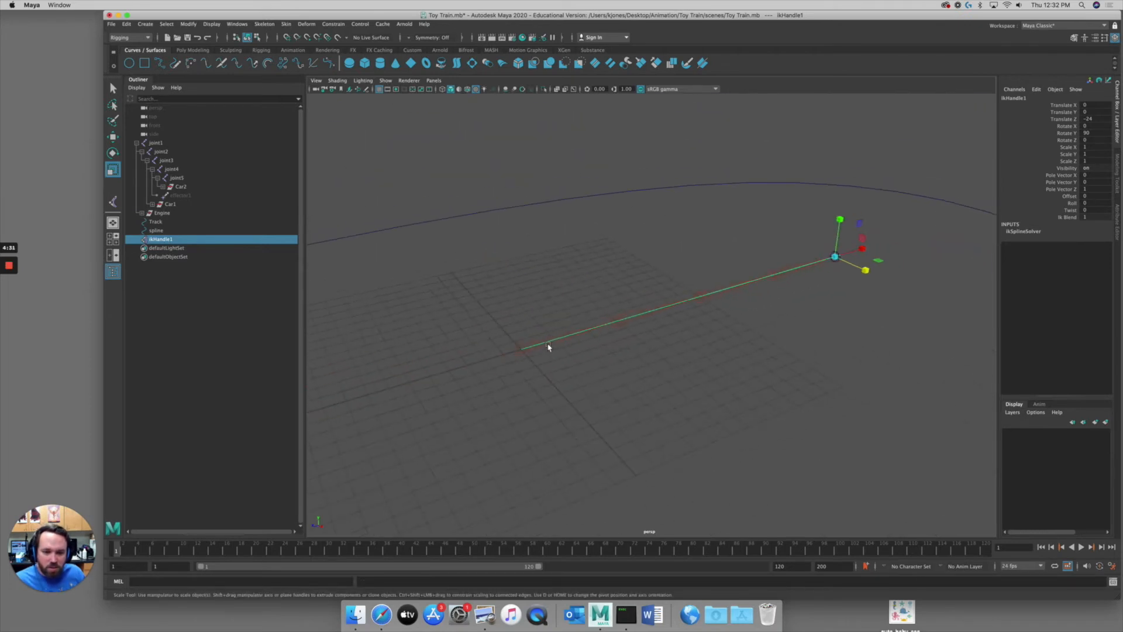
Test the rig by moving the spline curve's second control vertex sideways, away from the joint chain.
key(w)
click(629, 257)
click(160, 239)
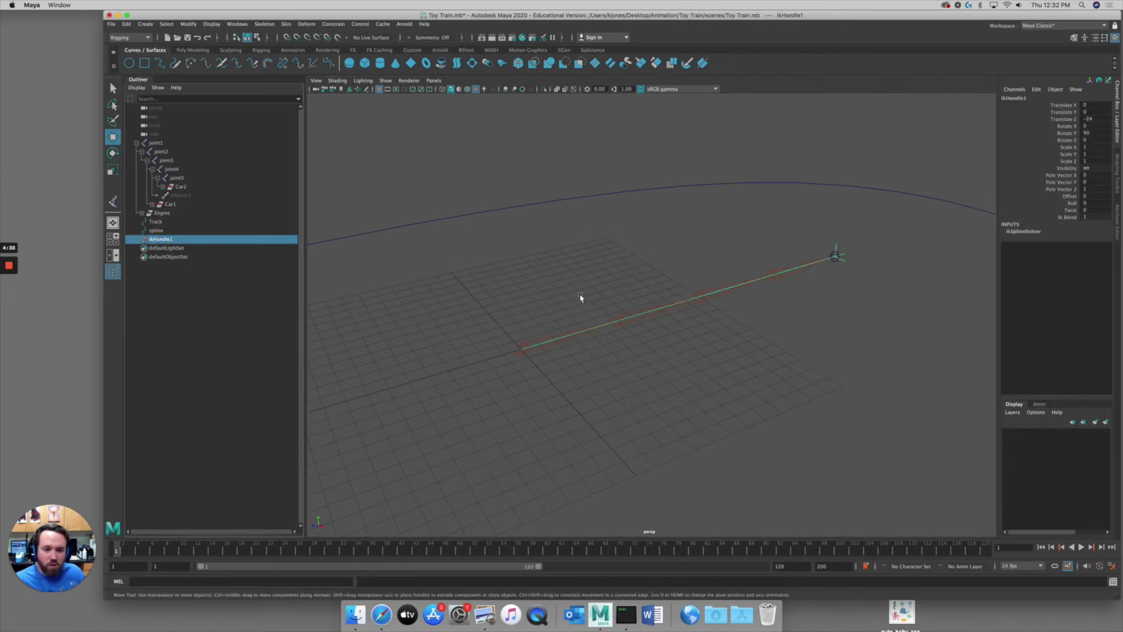
alt+drag(606, 310, 657, 313)
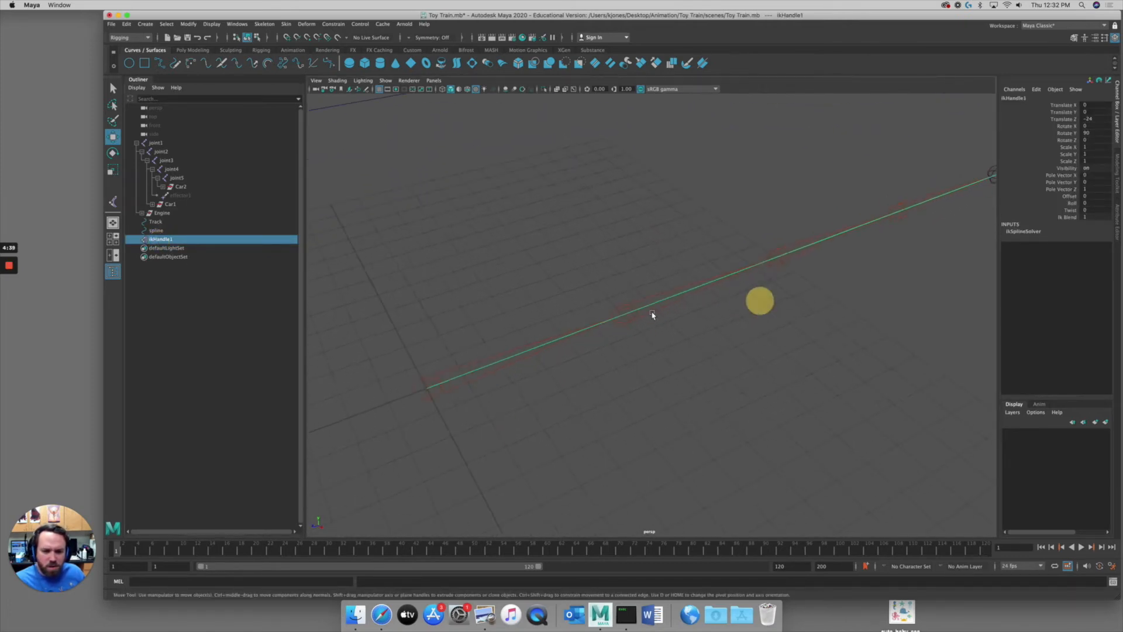
click(157, 231)
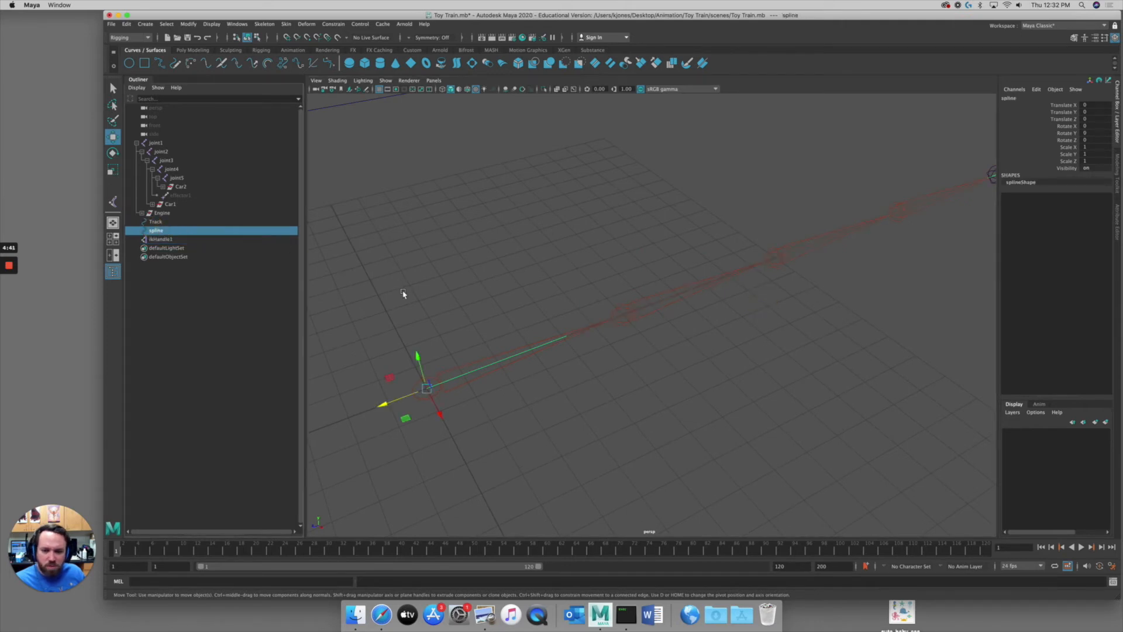
right_drag(483, 367, 445, 367)
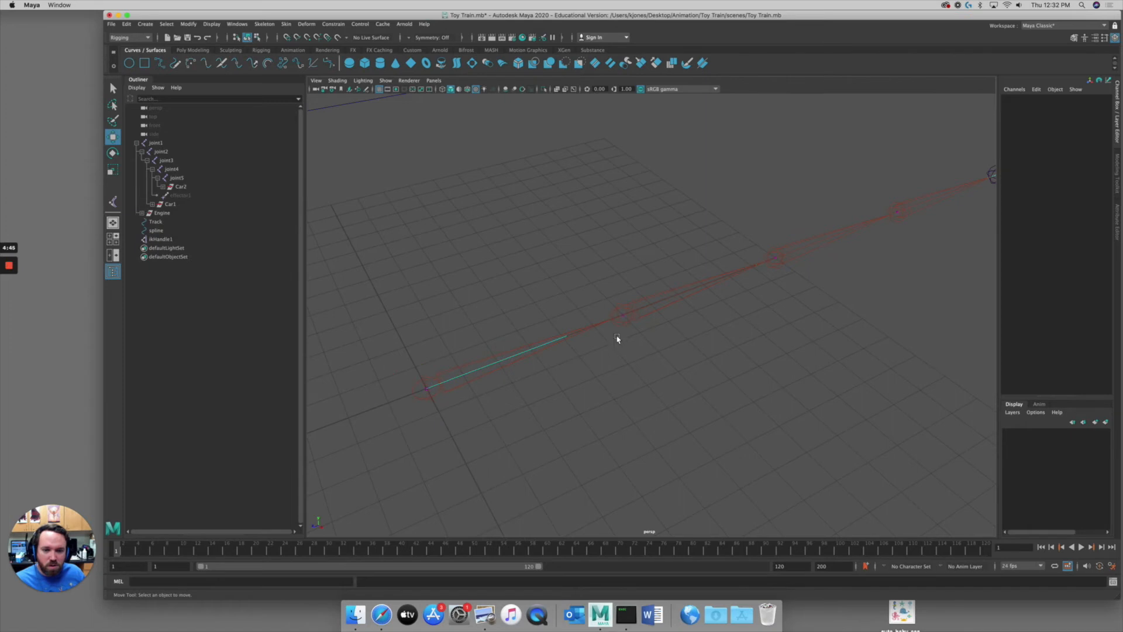
click(624, 316)
drag(647, 339, 850, 399)
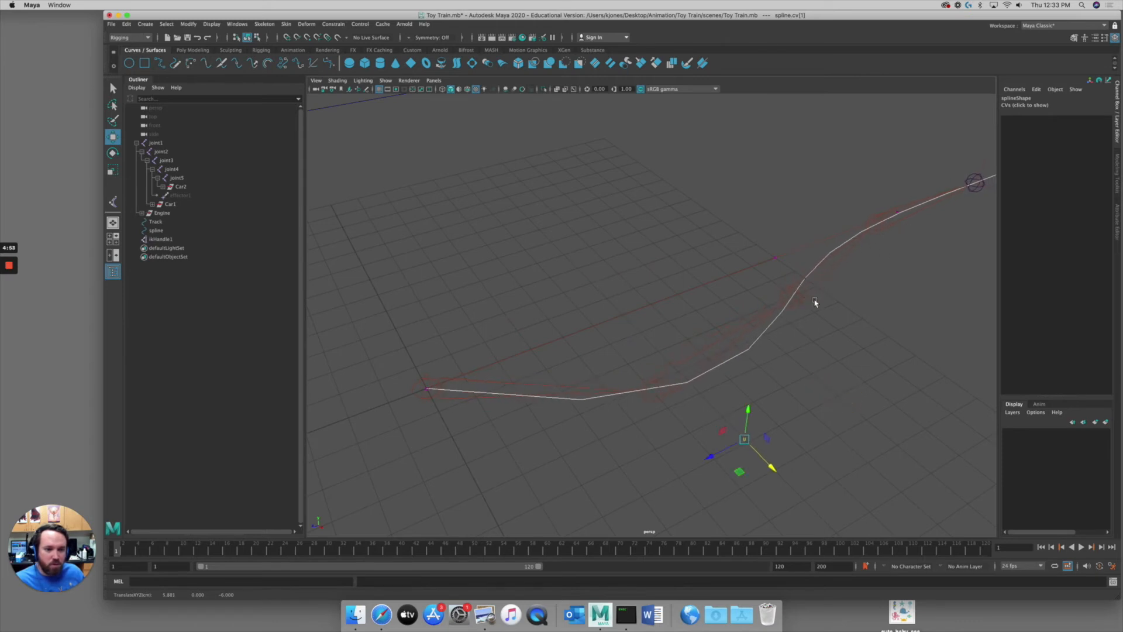
Undo the control vertex move and its selection, and return the spline curve to object mode with nothing selected.
key(ctrl+z)
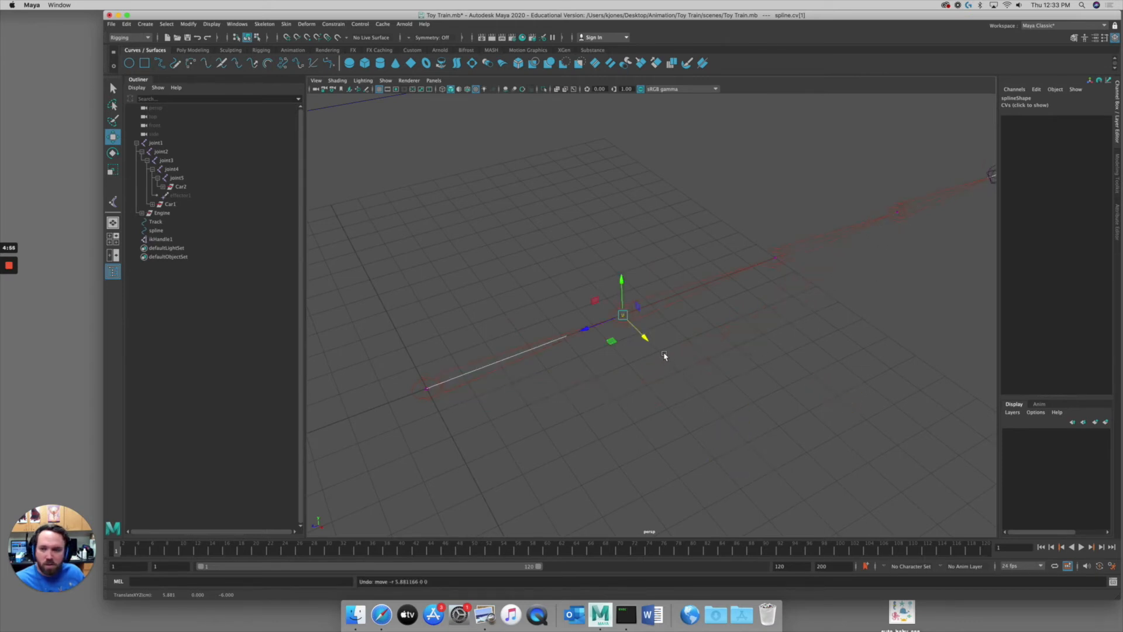
key(ctrl+z)
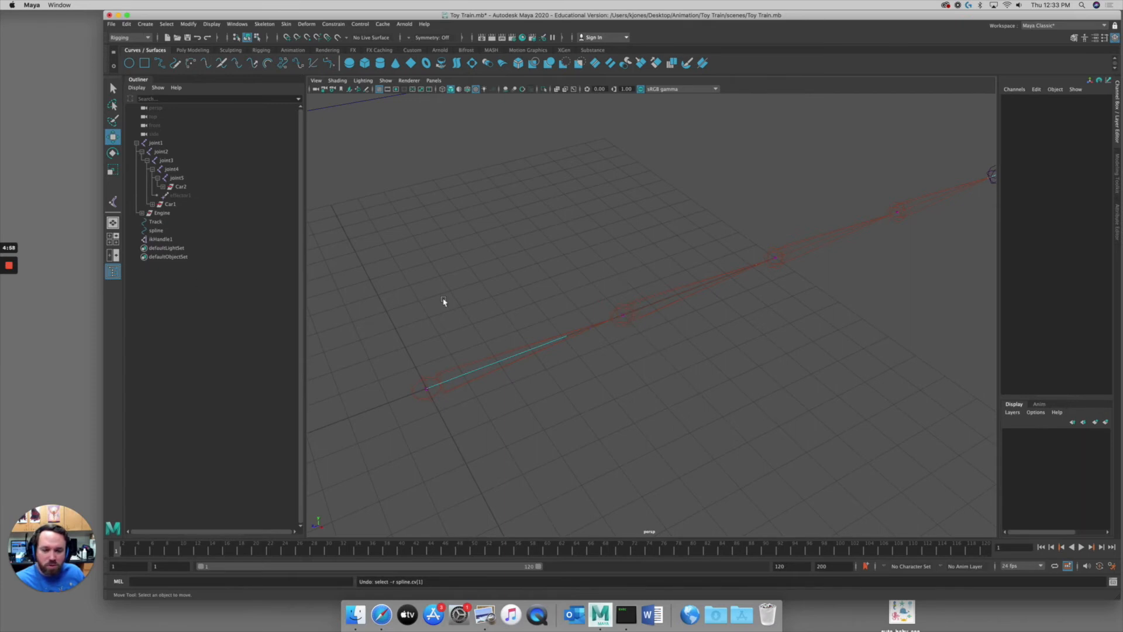
right_drag(514, 358, 537, 344)
click(561, 299)
Unhide the train's engine and both cars around the joint chain.
alt+drag(561, 300, 667, 326)
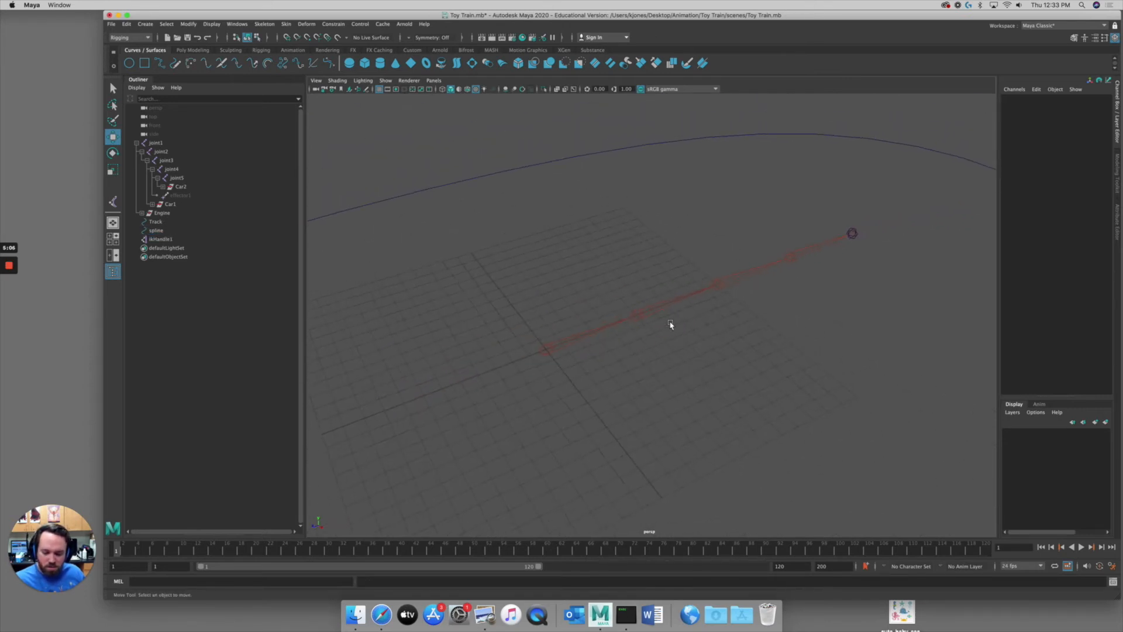
key(ctrl+shift+h)
alt+right_drag(787, 338, 675, 334)
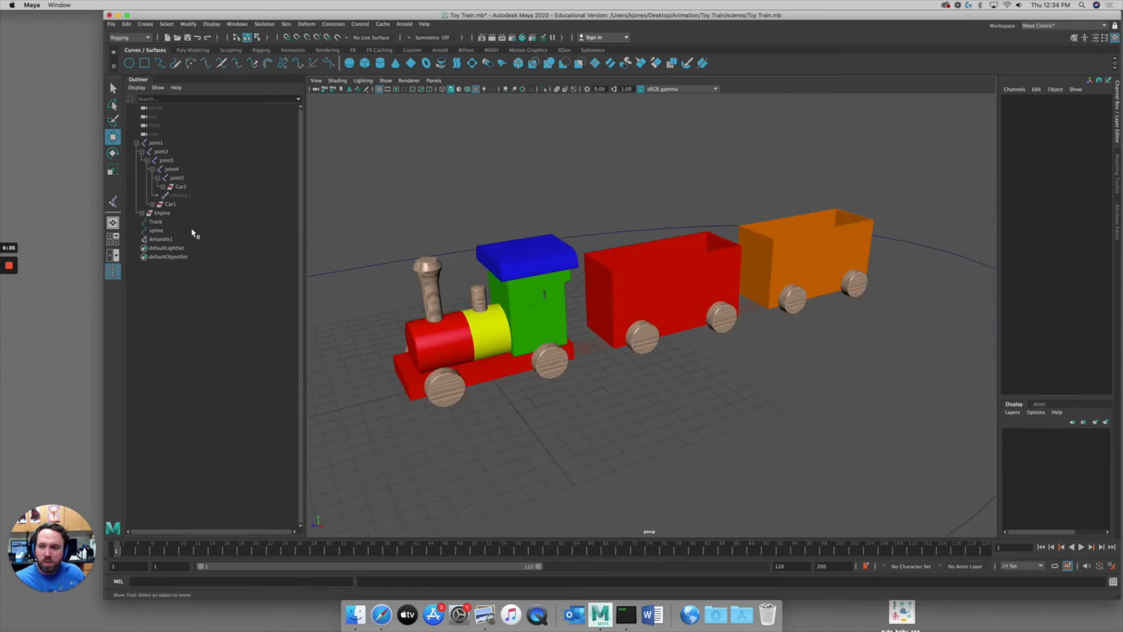
Center the pivot of the spline curve, leaving nothing selected.
click(156, 231)
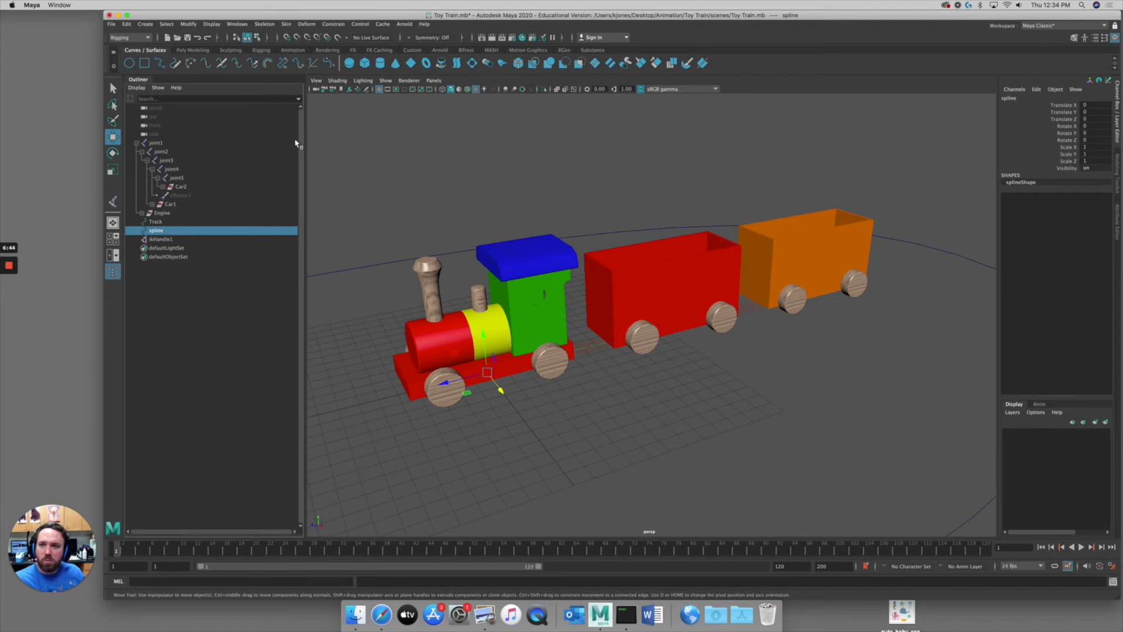
click(188, 24)
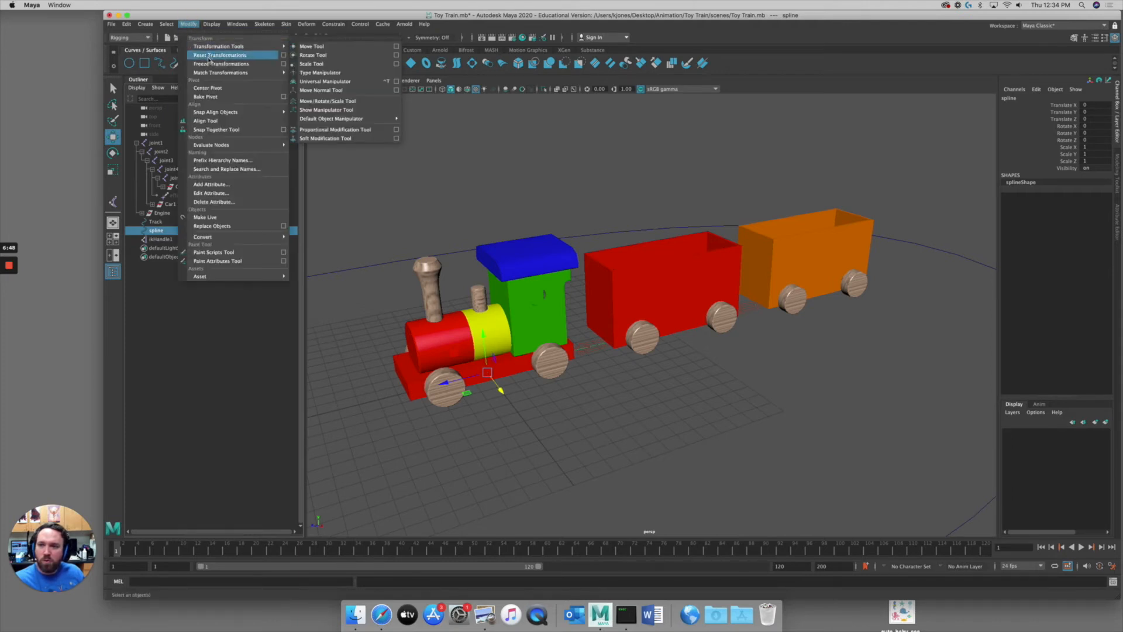
click(216, 89)
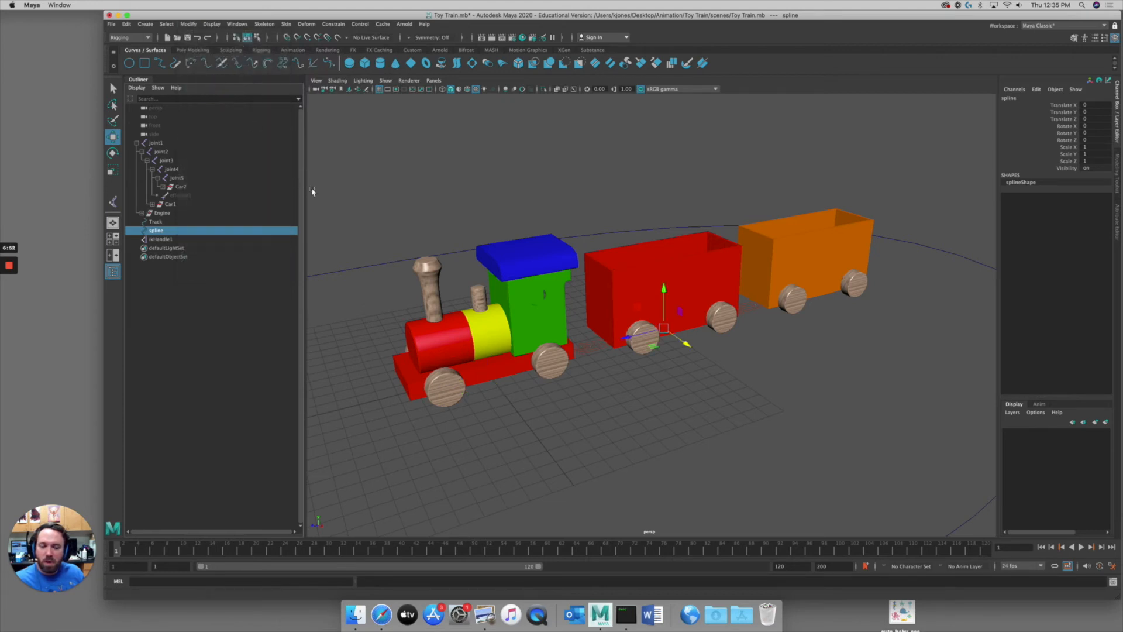
click(690, 394)
Attach the spline curve to the Track curve as its motion path, with Follow on, front axis Z and up axis Y.
alt+drag(690, 393, 670, 319)
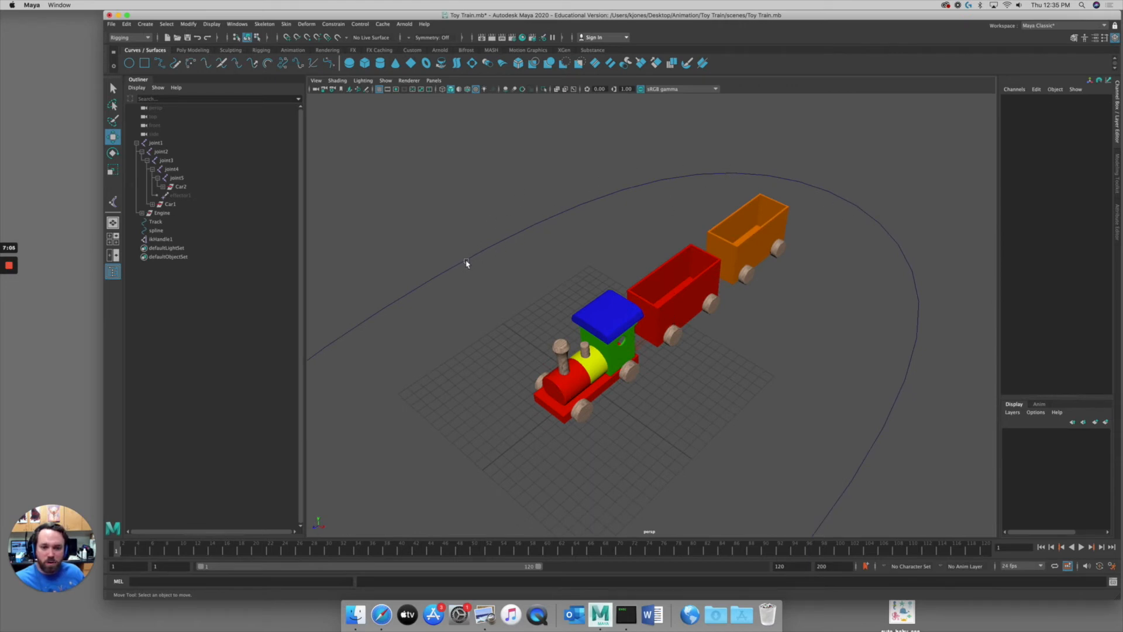
click(156, 231)
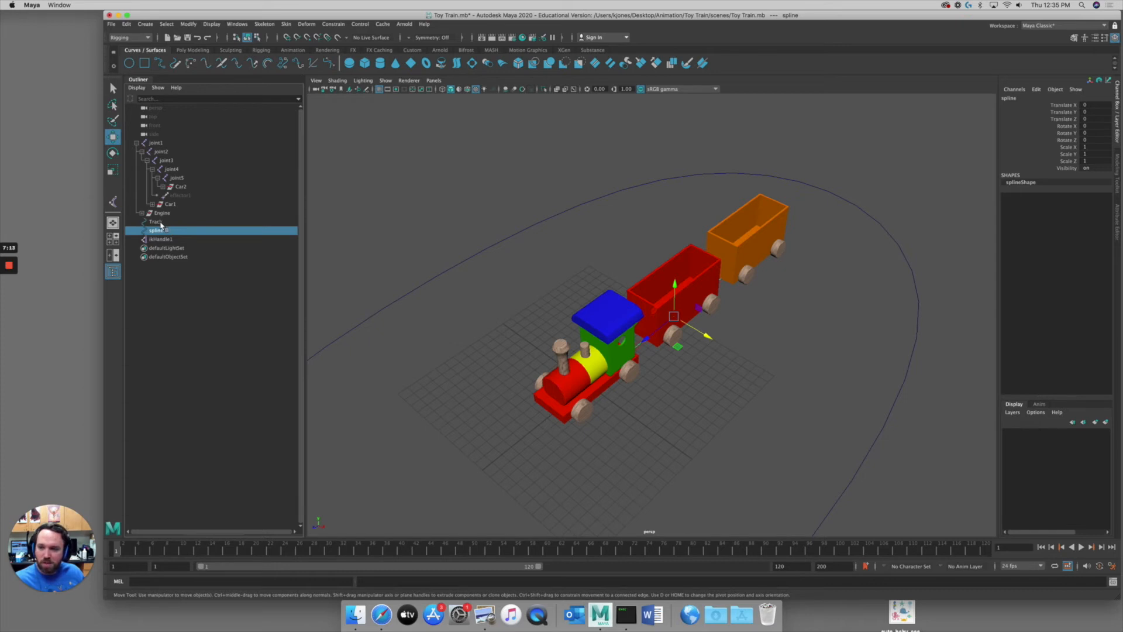
shift+click(156, 222)
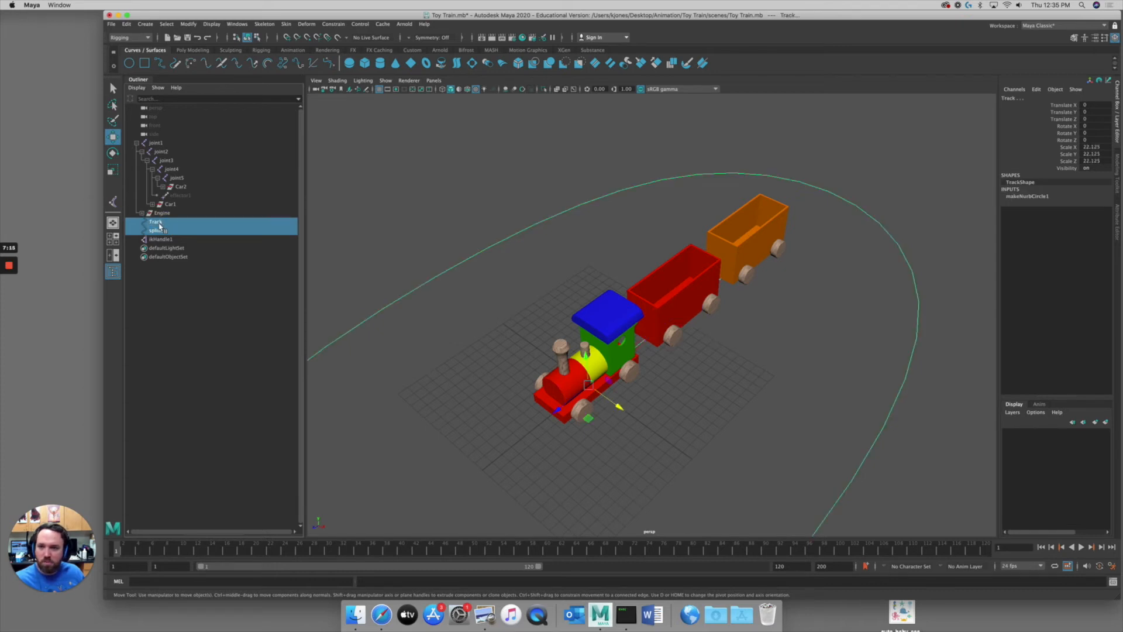
click(333, 24)
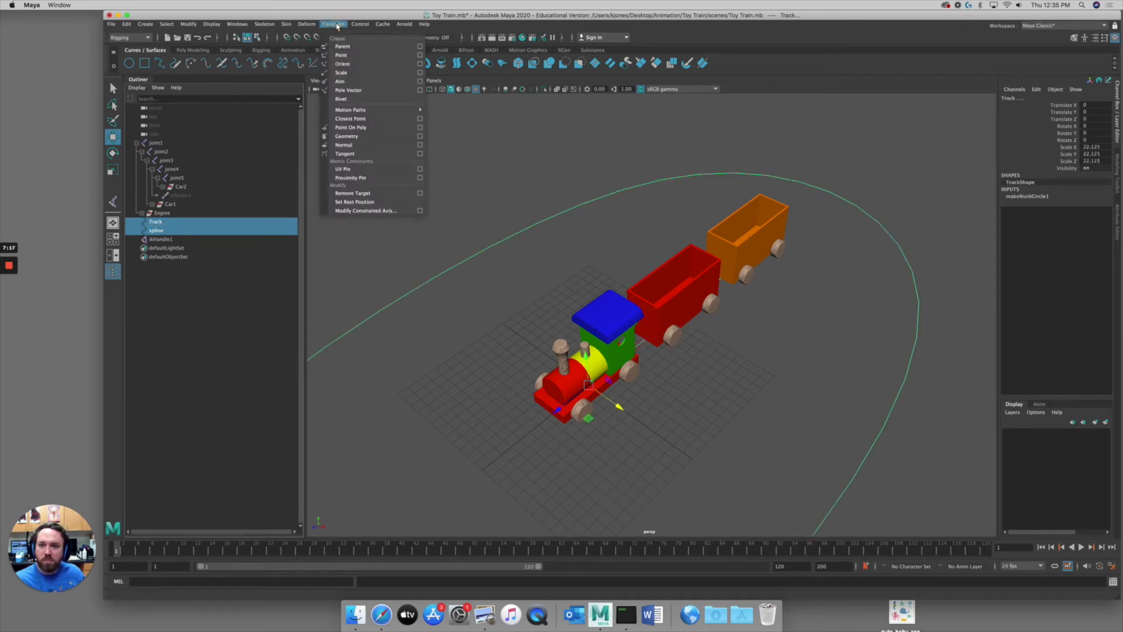
mouse_move(359, 111)
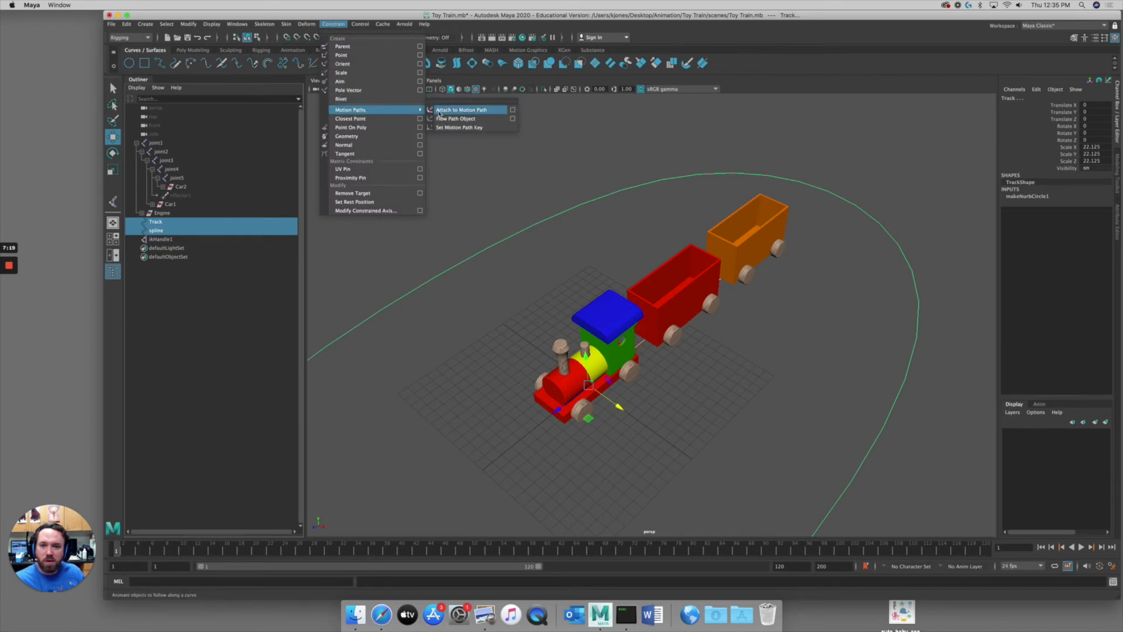
click(513, 111)
drag(696, 122, 519, 120)
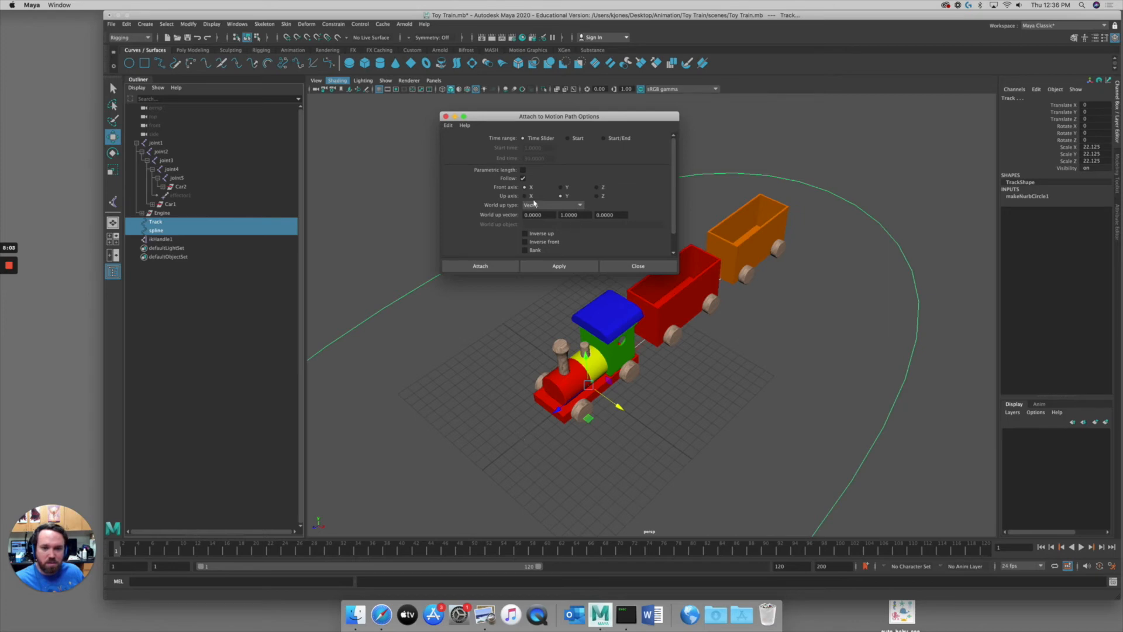
click(597, 188)
alt+drag(663, 407, 627, 363)
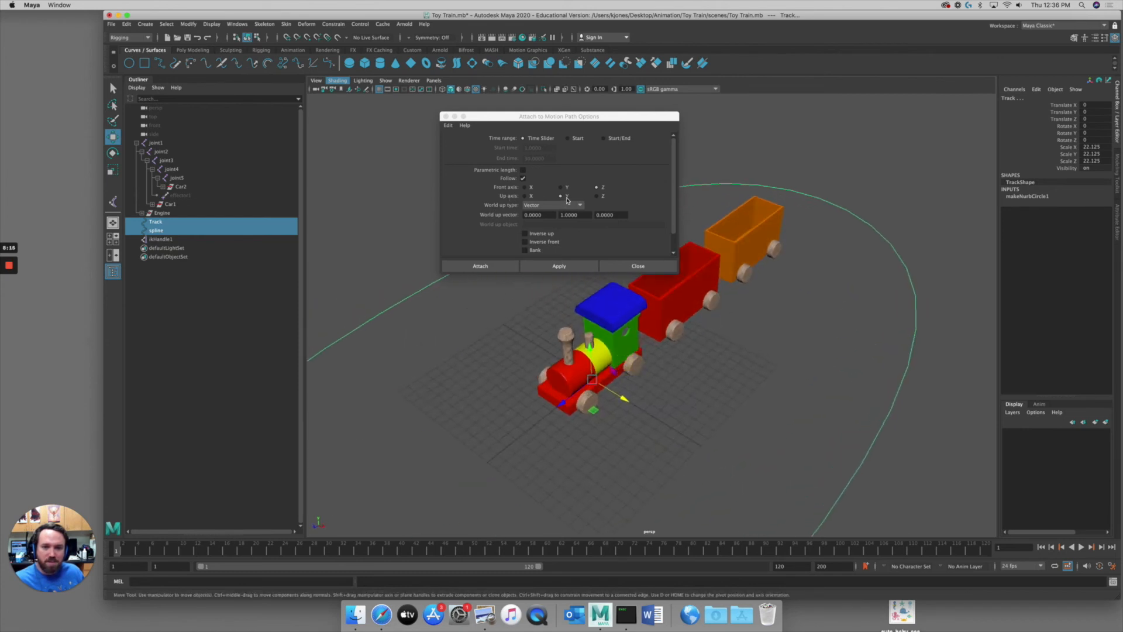
alt+drag(671, 403, 729, 404)
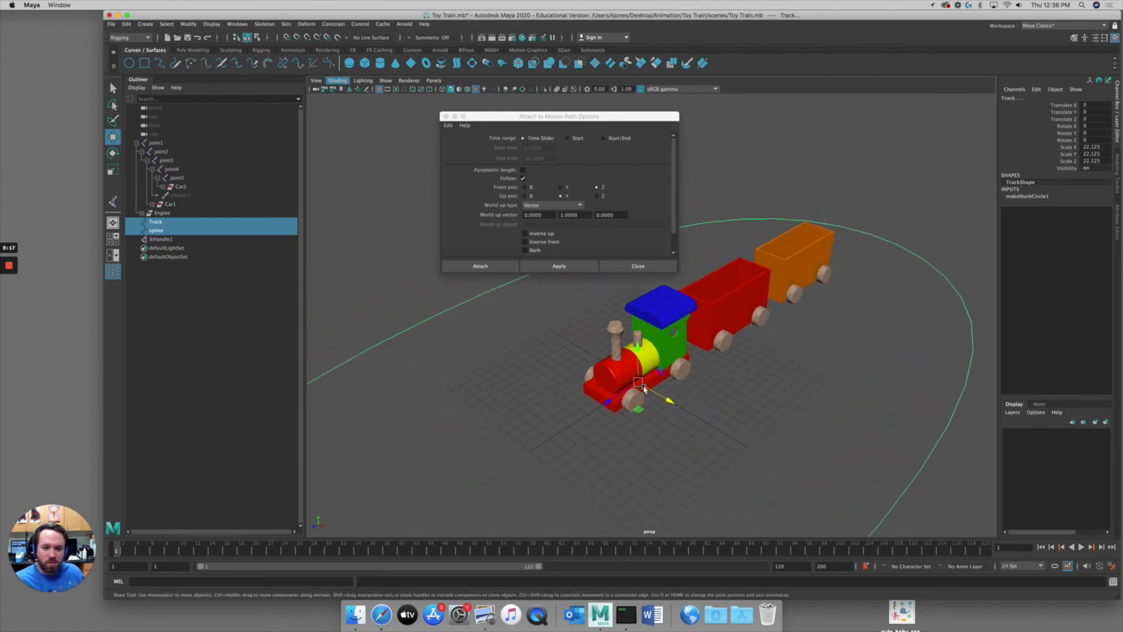
click(480, 266)
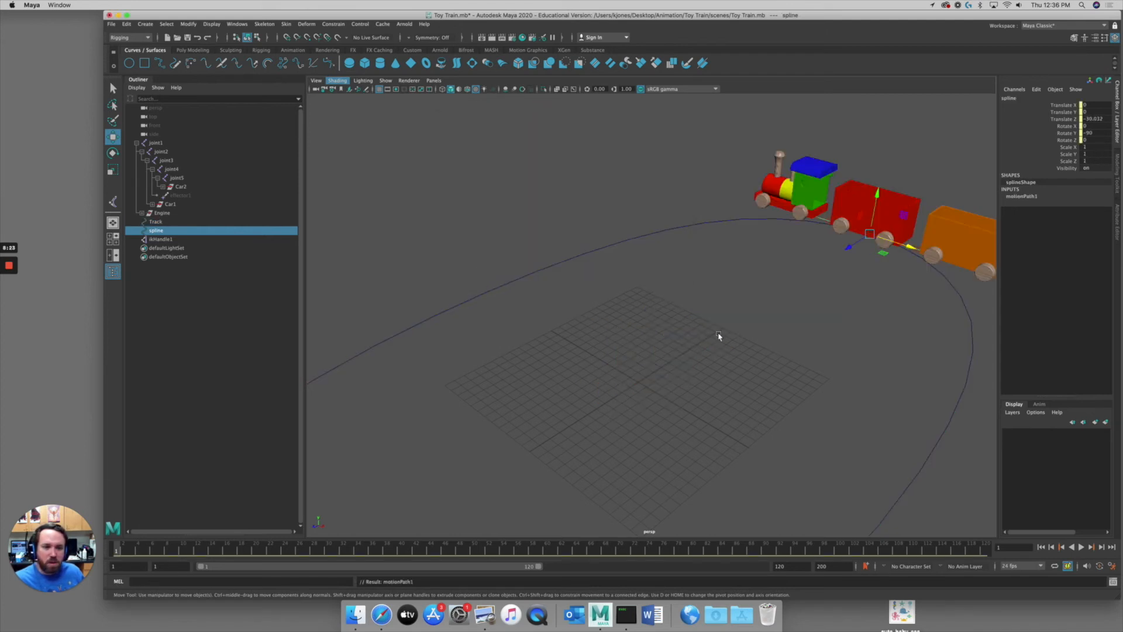
Bring the whole track into view and scrub the timeline to check how the train travels, ending at frame 1.
alt+right_drag(719, 335, 610, 320)
alt+middle_drag(667, 326, 677, 296)
alt+right_drag(677, 296, 663, 292)
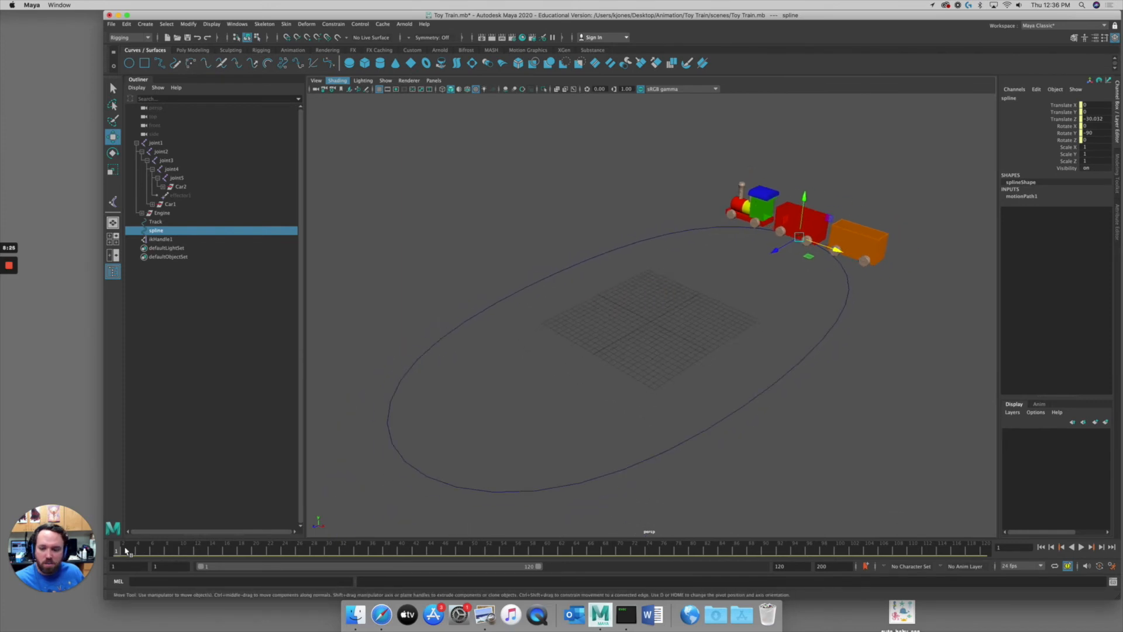
mouse_move(125, 551)
mouse_down()
mouse_move(1001, 528)
mouse_move(987, 553)
mouse_move(339, 595)
mouse_move(116, 555)
mouse_up()
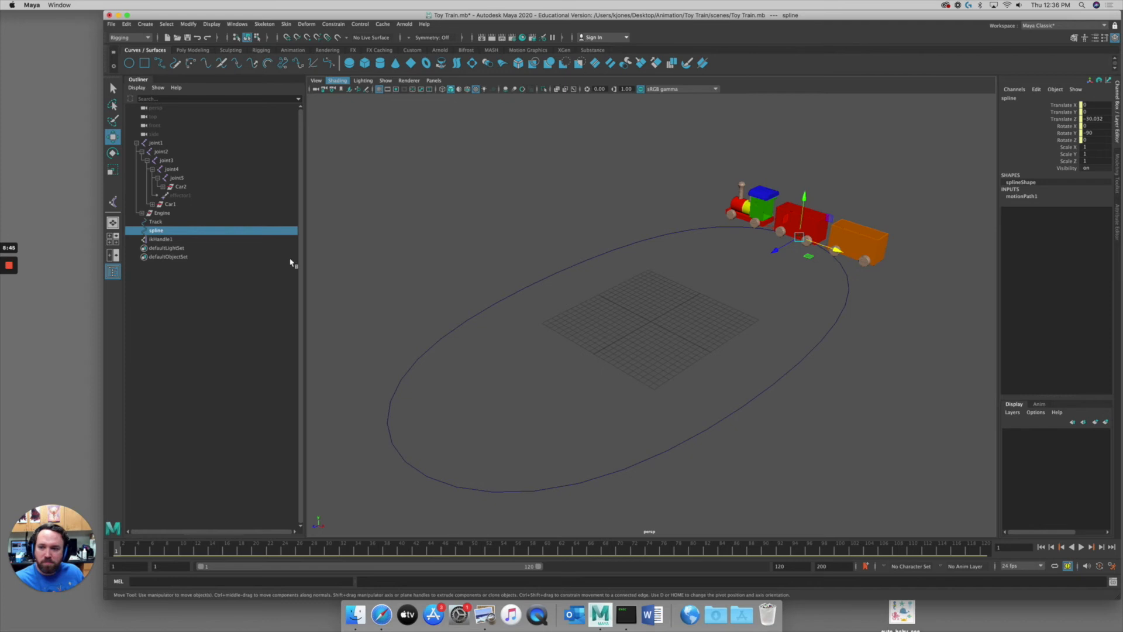
Create a Flow Path Object for the spline and Track with divisions of 100 front, 2 up and 2 side, lattice around the object.
ctrl+click(156, 222)
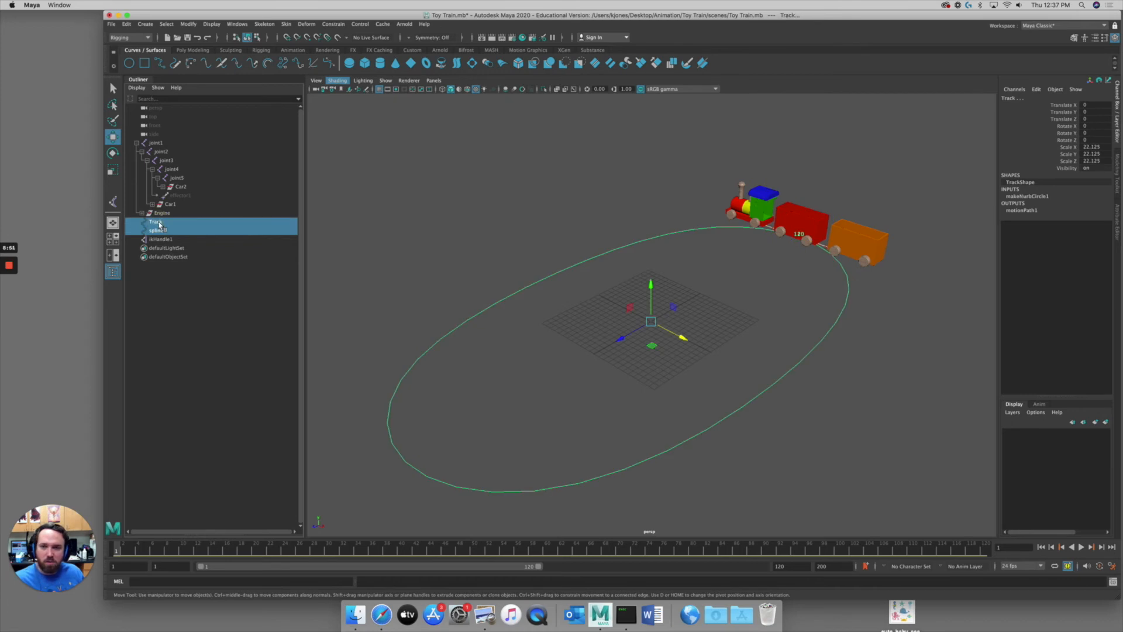
click(333, 25)
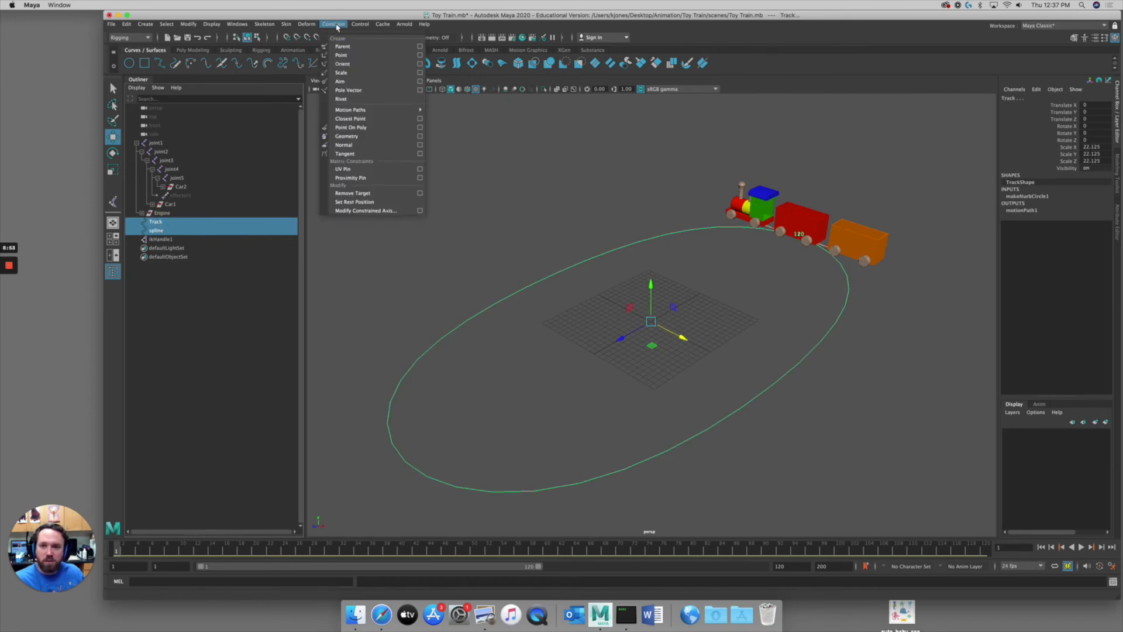
mouse_move(369, 113)
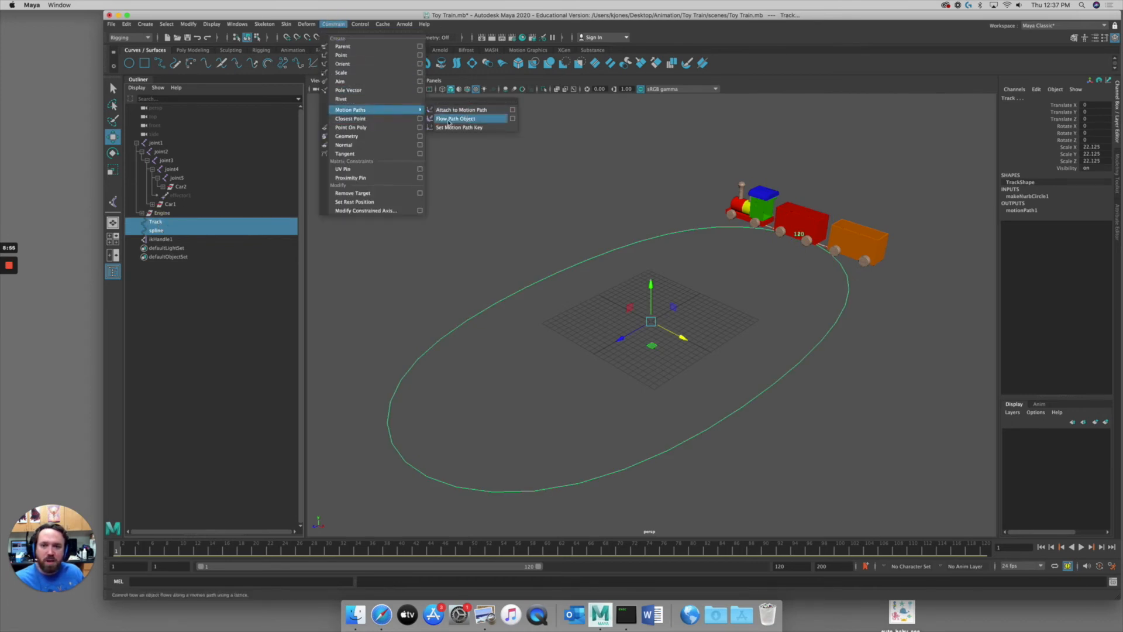
click(514, 120)
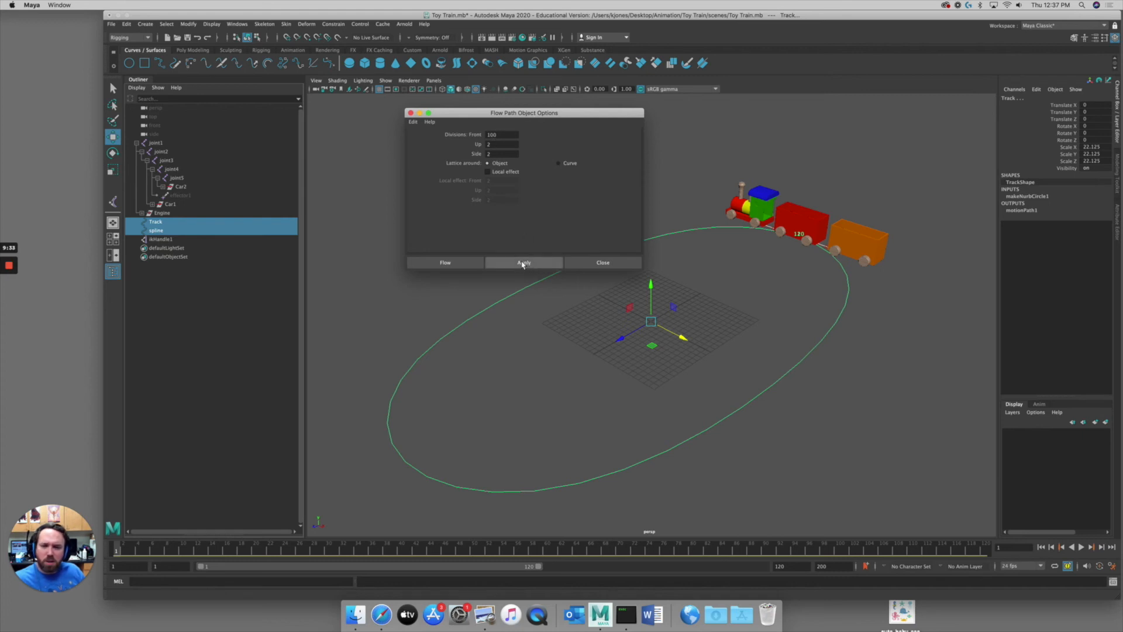
click(446, 263)
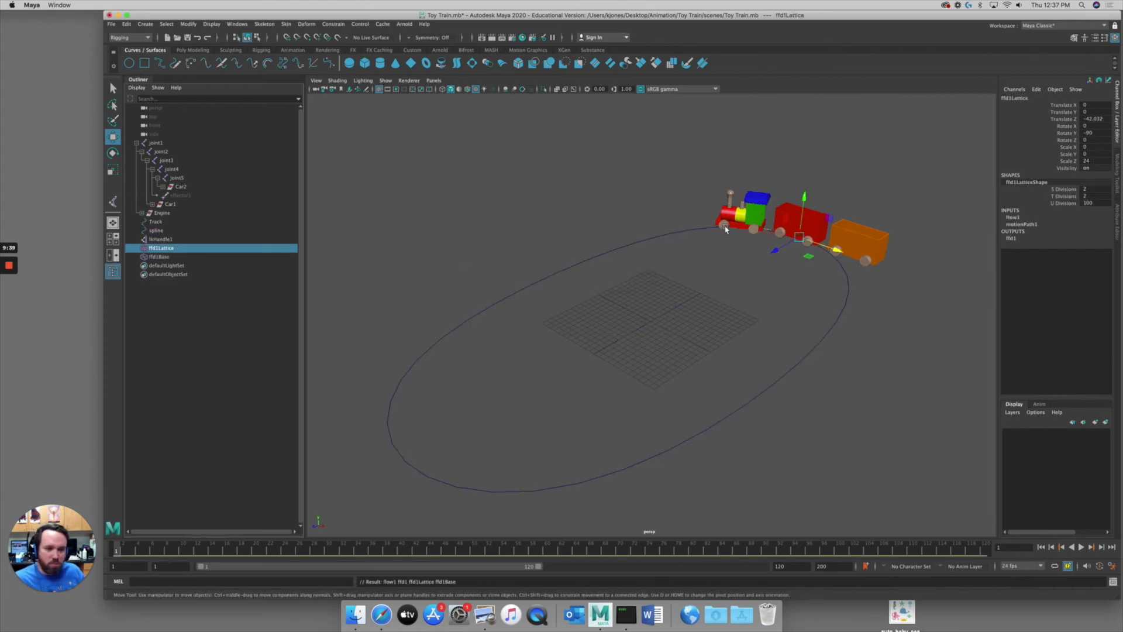
Scrub the timeline to frame 60 and back to frame 1 to check how the train bends along the track.
drag(121, 551, 549, 531)
drag(549, 531, 549, 531)
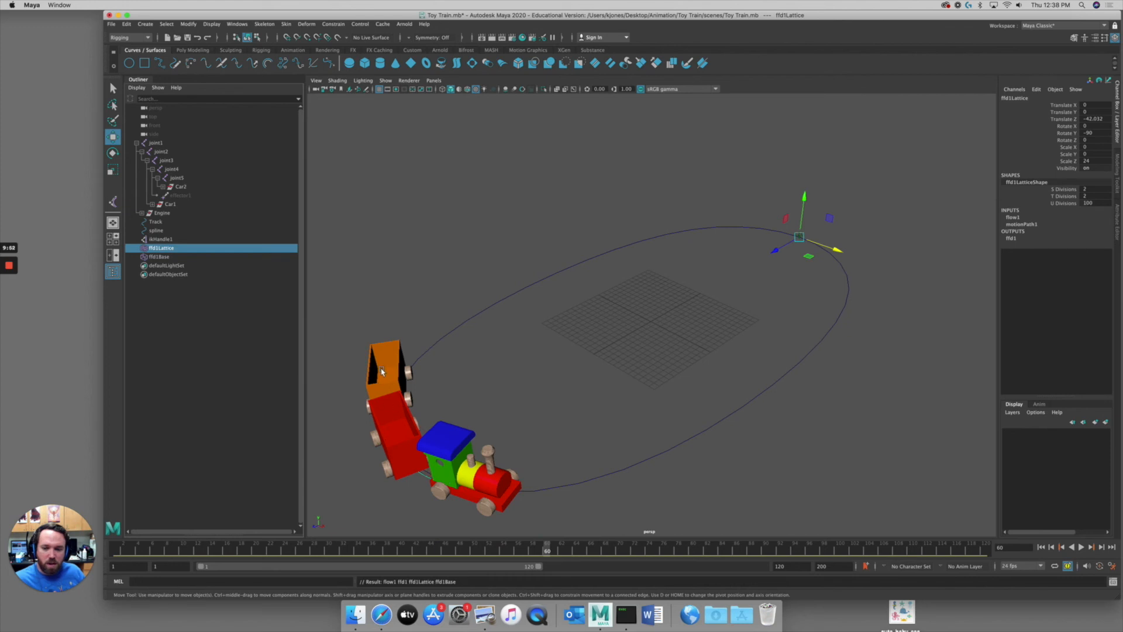
drag(549, 550, 102, 519)
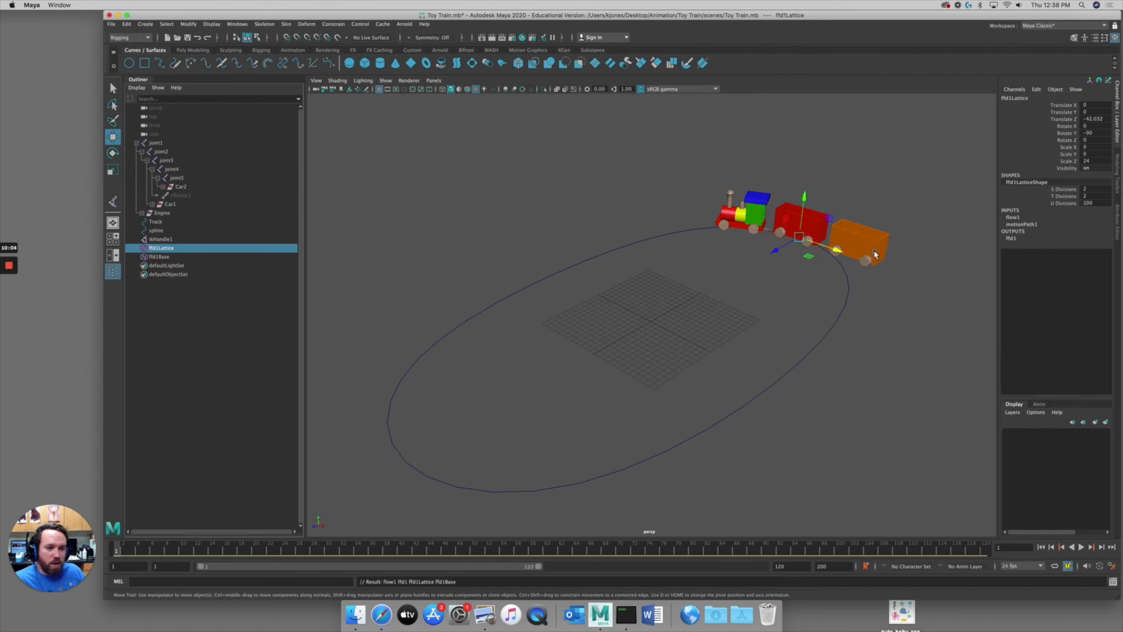
alt+drag(711, 293, 731, 251)
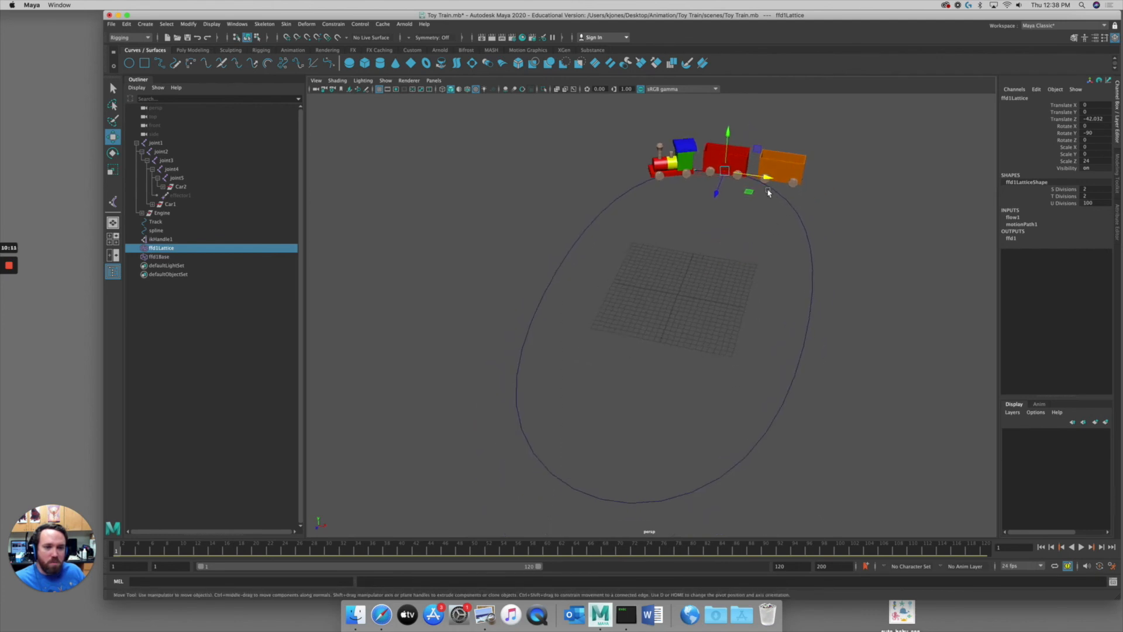
Select the Track curve and compare the train's position at frame 120 with the start of the timeline.
click(800, 220)
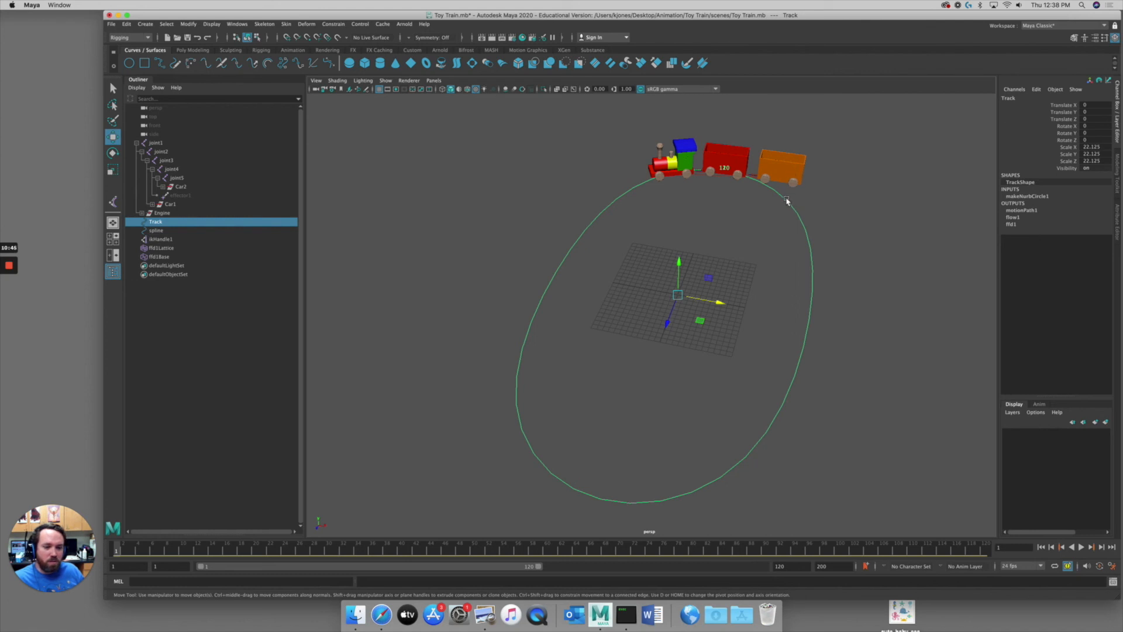
click(986, 548)
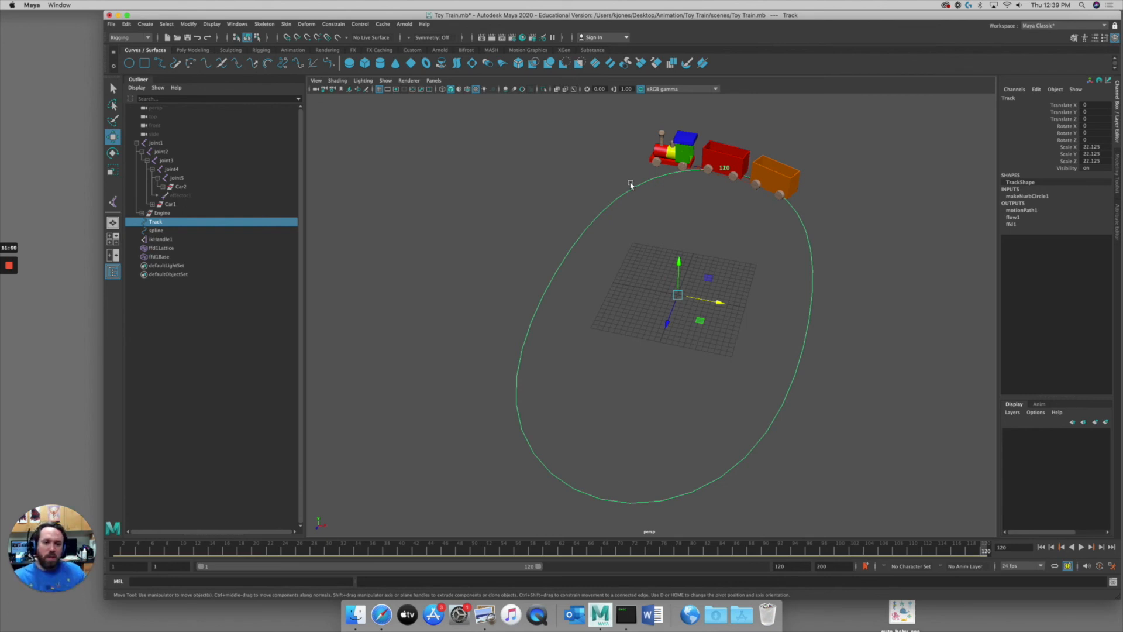
drag(690, 550, 116, 538)
Save the Toy Train scene.
alt+drag(745, 318, 727, 298)
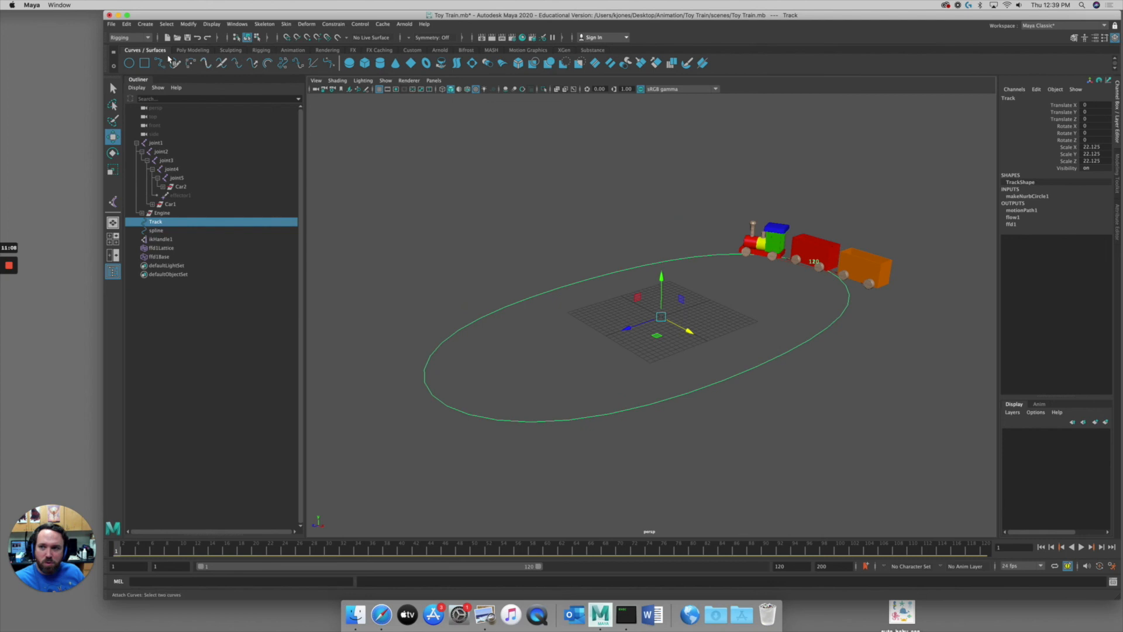
click(111, 24)
click(127, 60)
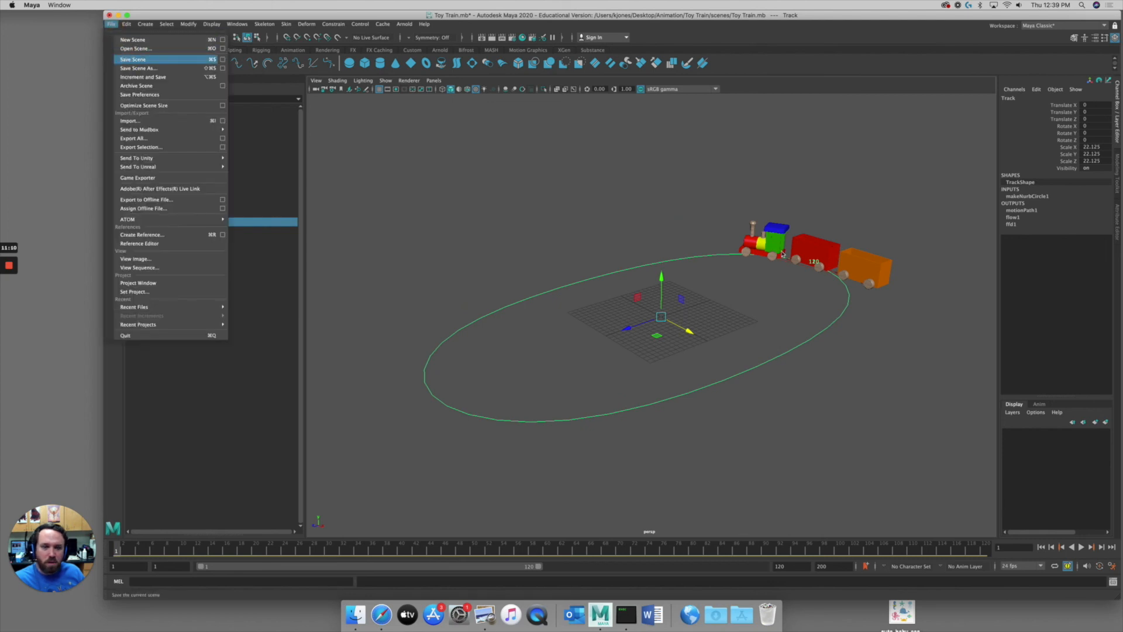